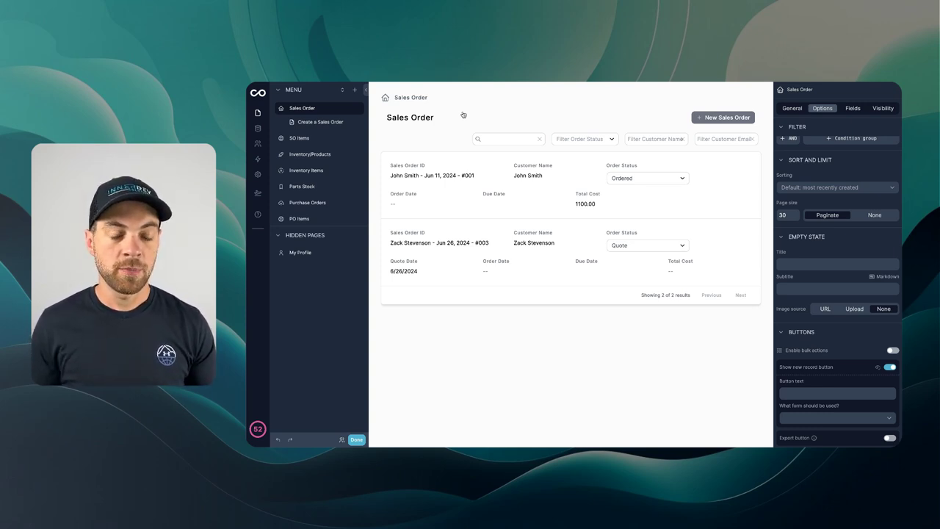
# Step: Switch the Inventory/Products view to the Rows layout and set Grouping to '----'
pyautogui.click(290, 155)
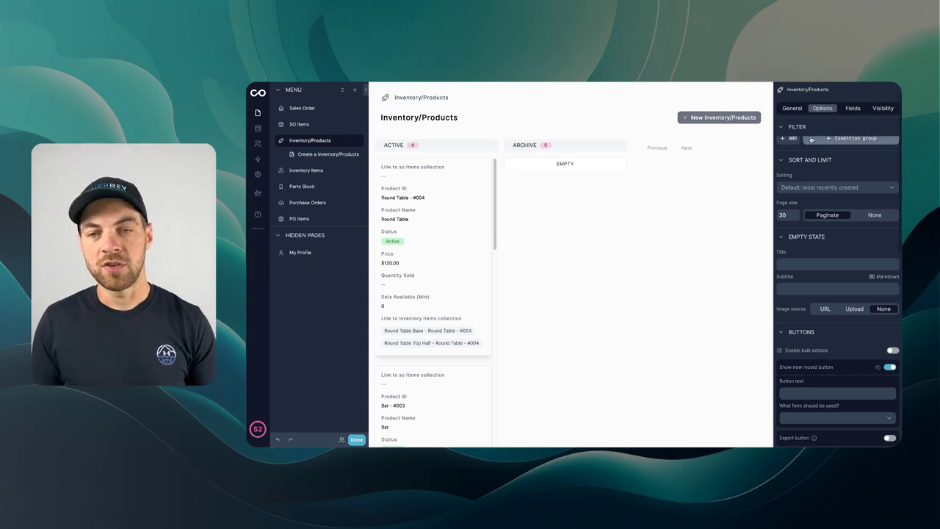
pyautogui.click(792, 107)
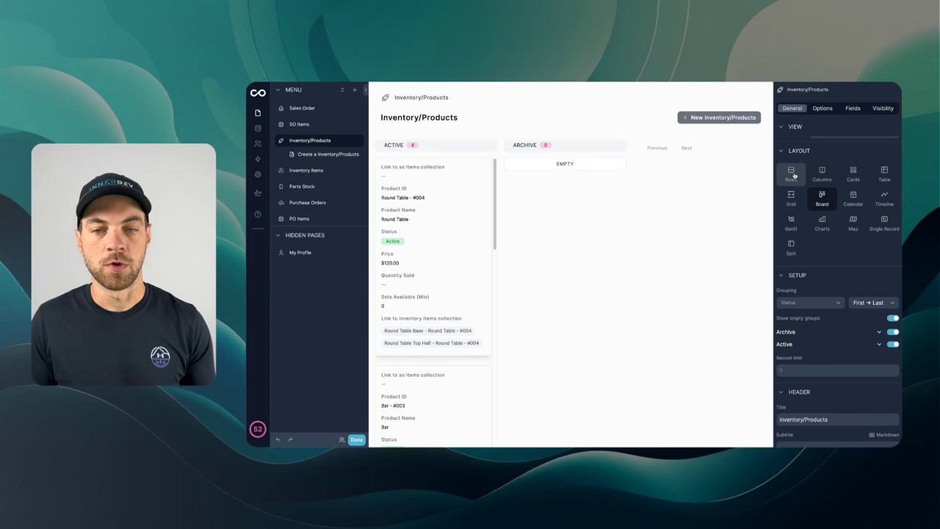
pyautogui.click(792, 175)
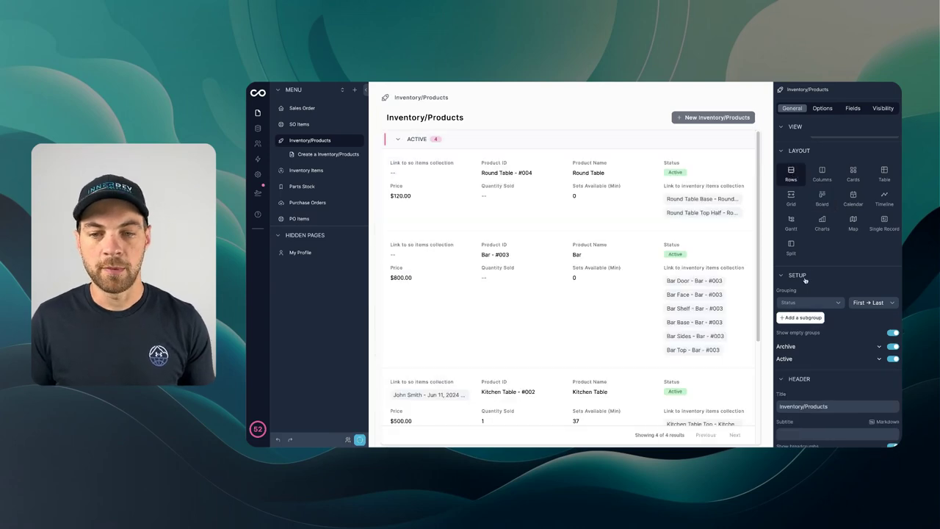
pyautogui.scroll(-3, 806, 281)
pyautogui.click(803, 244)
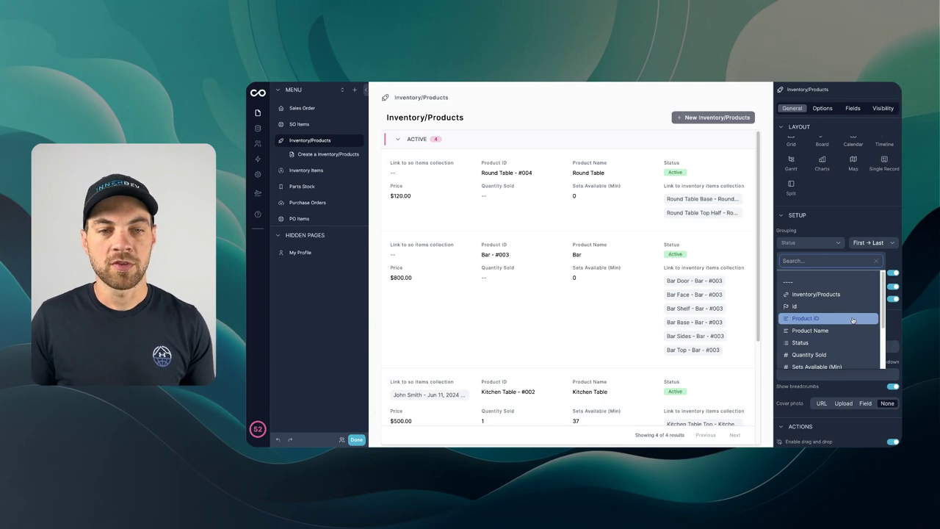
pyautogui.click(789, 283)
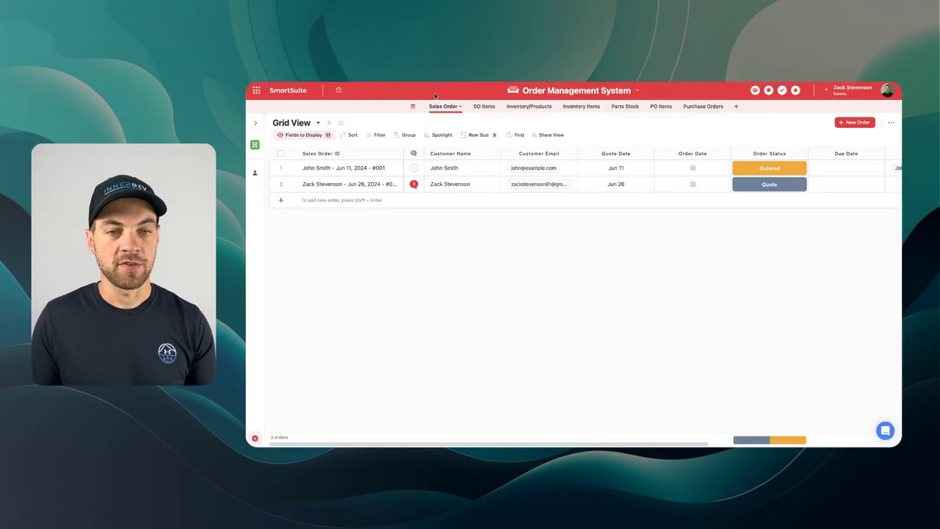
# Step: Open SmartSuite's Inventory/Products table and inspect the first product's Status options
pyautogui.click(528, 107)
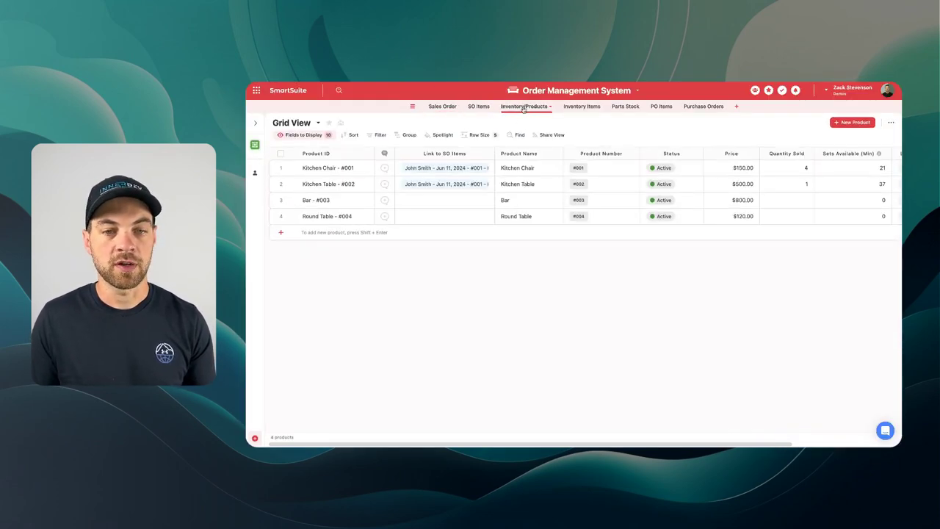
pyautogui.click(680, 167)
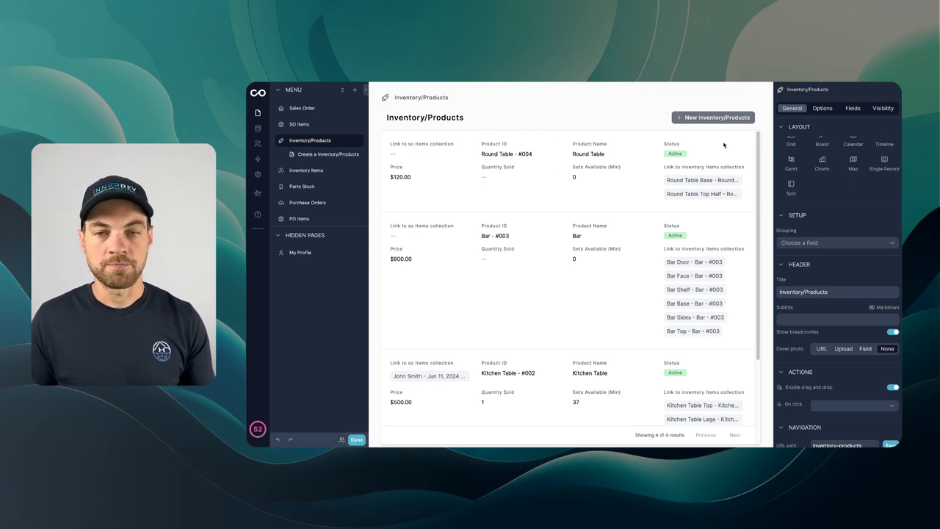
# Step: Set the products list's Relative filter to All
pyautogui.click(823, 109)
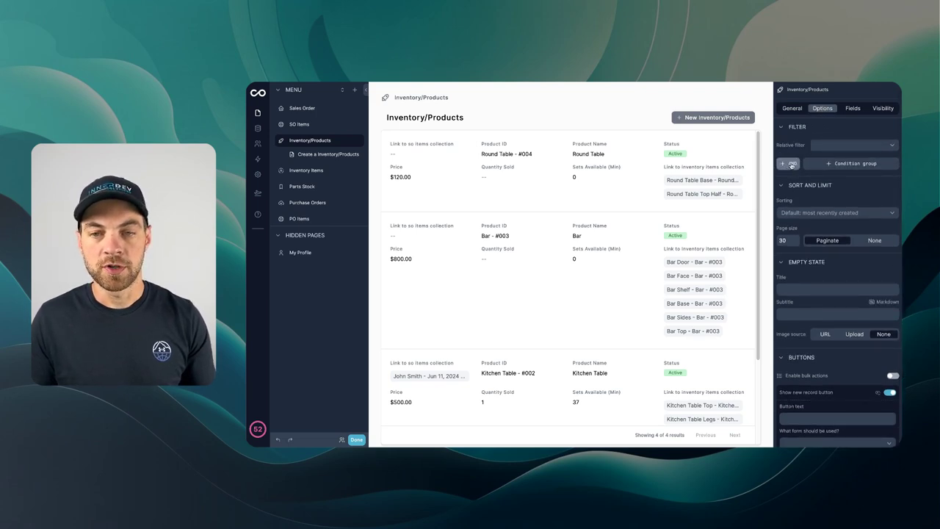
pyautogui.click(821, 146)
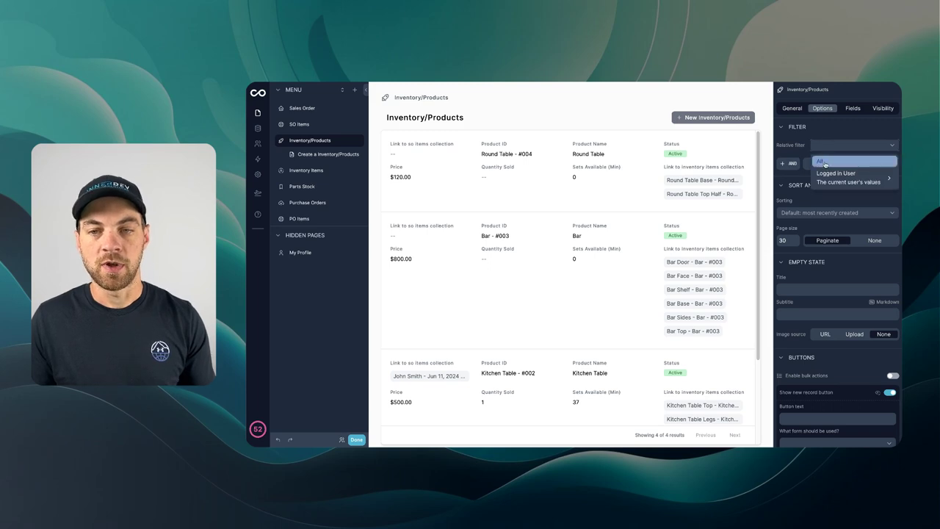
pyautogui.click(823, 161)
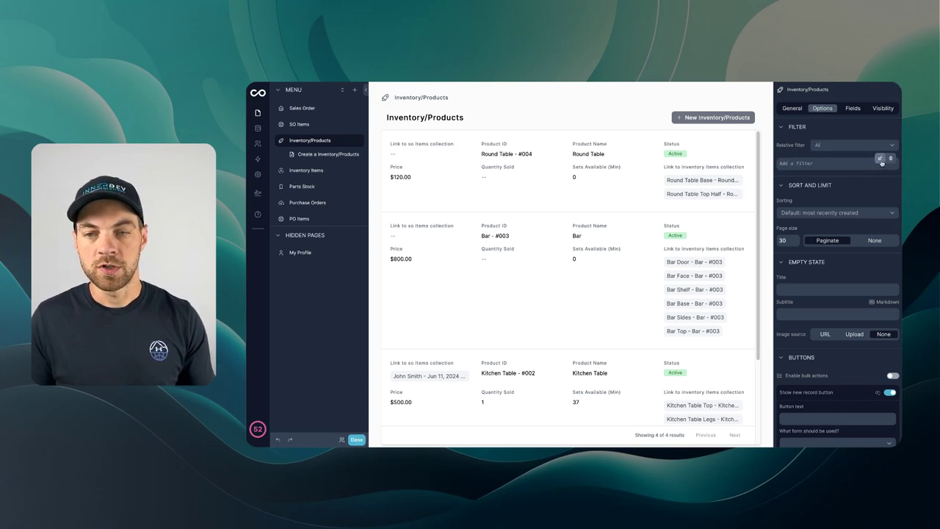
# Step: Add a filter on Status with Dynamic value off, requiring the value Active
pyautogui.click(882, 162)
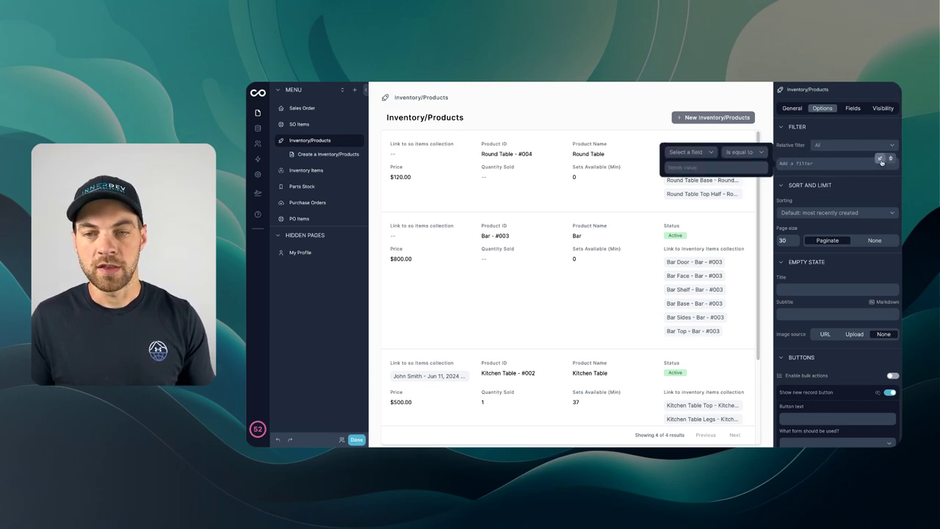
pyautogui.click(703, 154)
pyautogui.write('status')
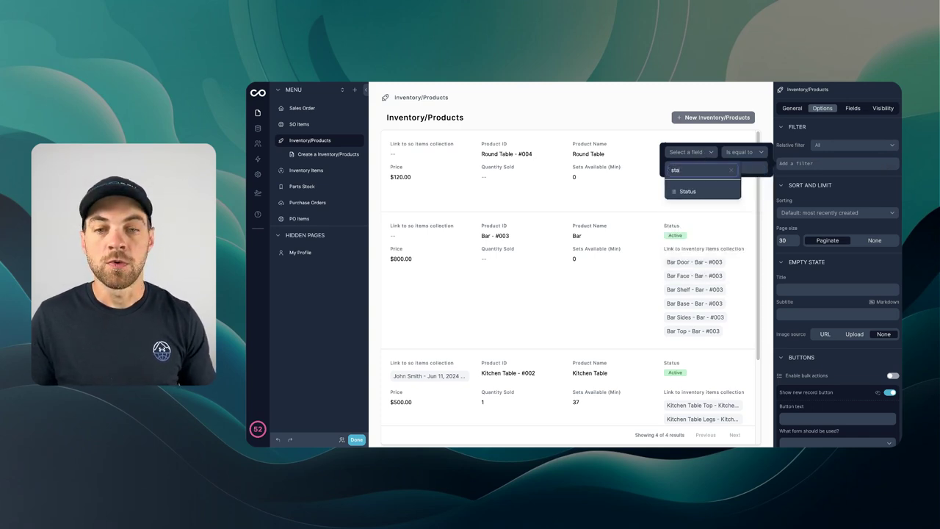
pyautogui.click(700, 191)
pyautogui.click(694, 167)
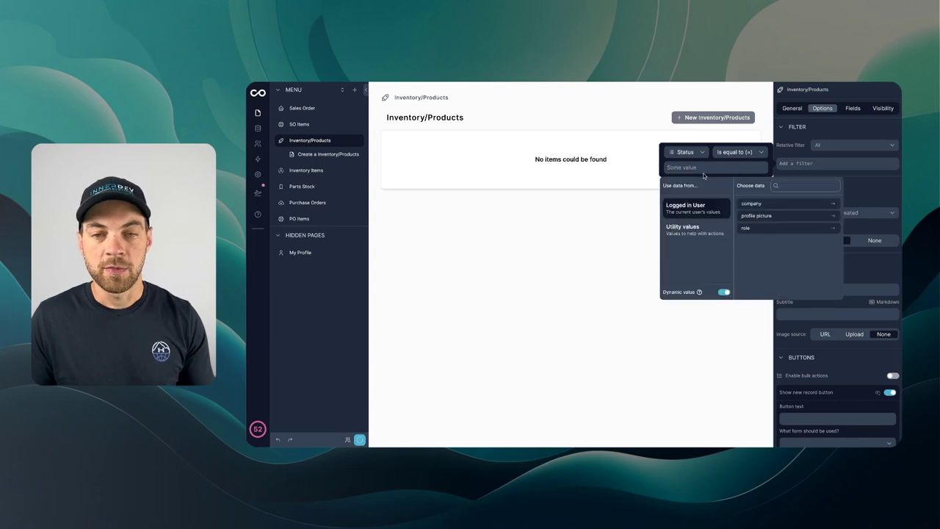
pyautogui.click(724, 293)
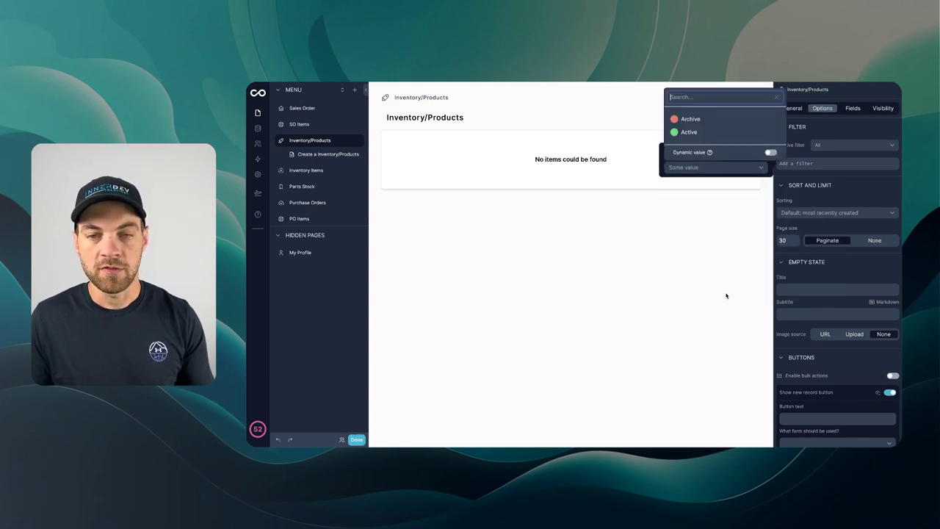
pyautogui.click(687, 134)
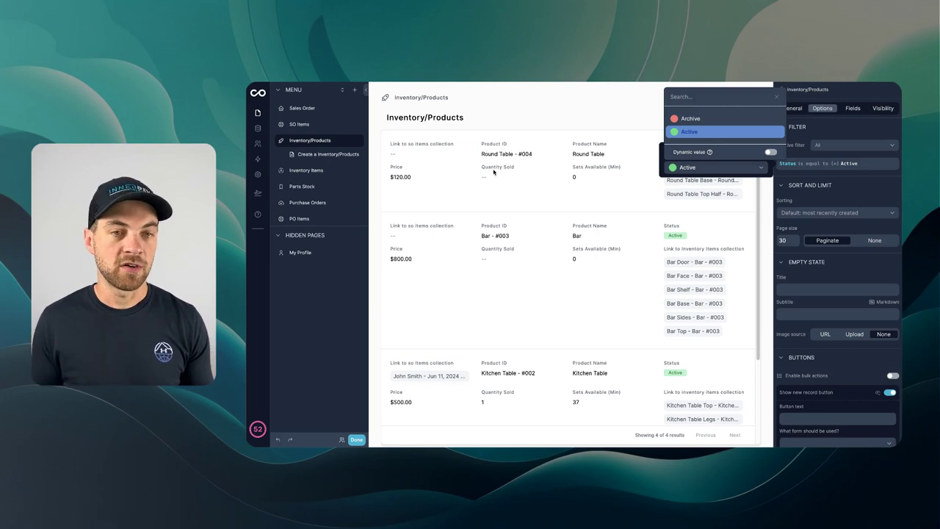
pyautogui.click(493, 171)
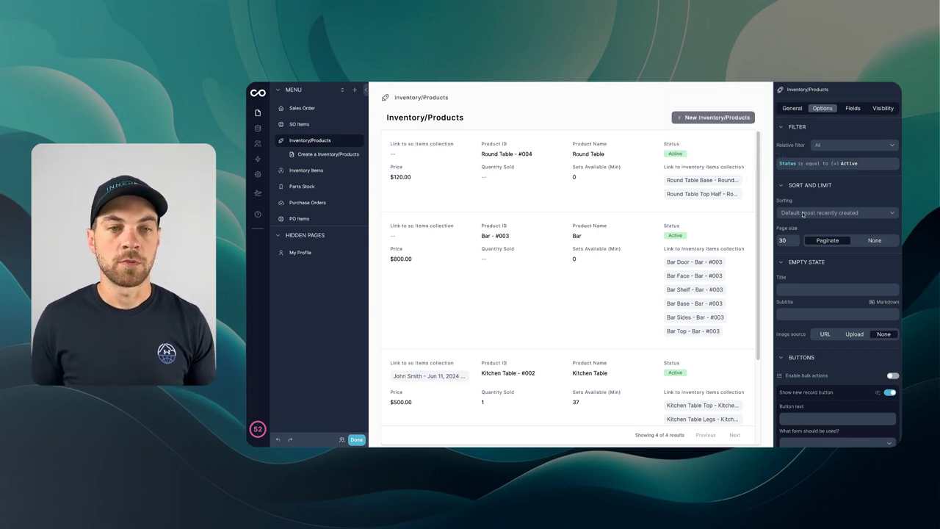
# Step: Sort the Inventory/Products list by 'Product Name: A → Z'
pyautogui.click(303, 108)
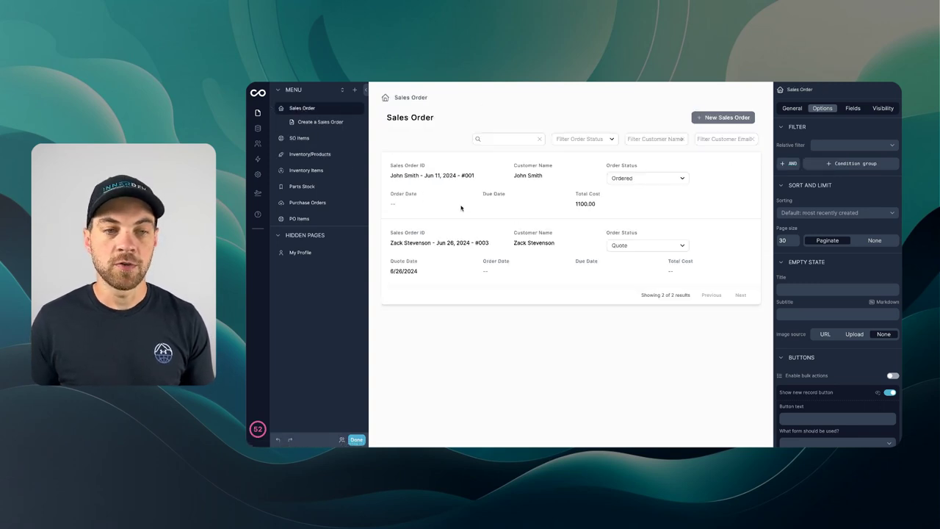
pyautogui.click(303, 154)
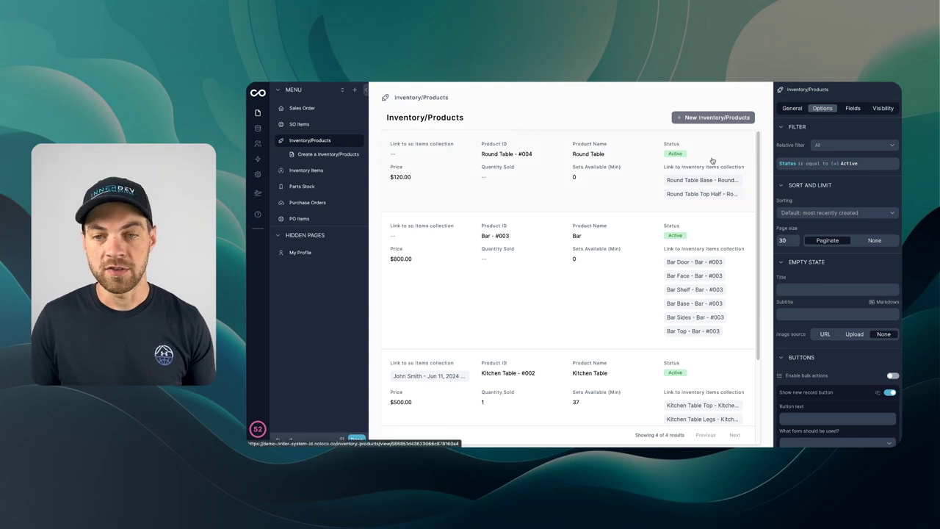
pyautogui.click(792, 108)
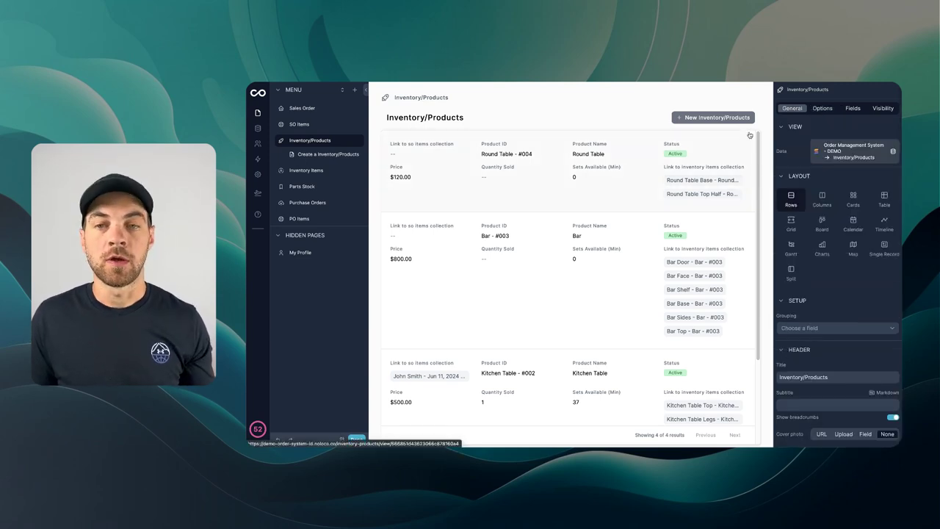
pyautogui.click(820, 108)
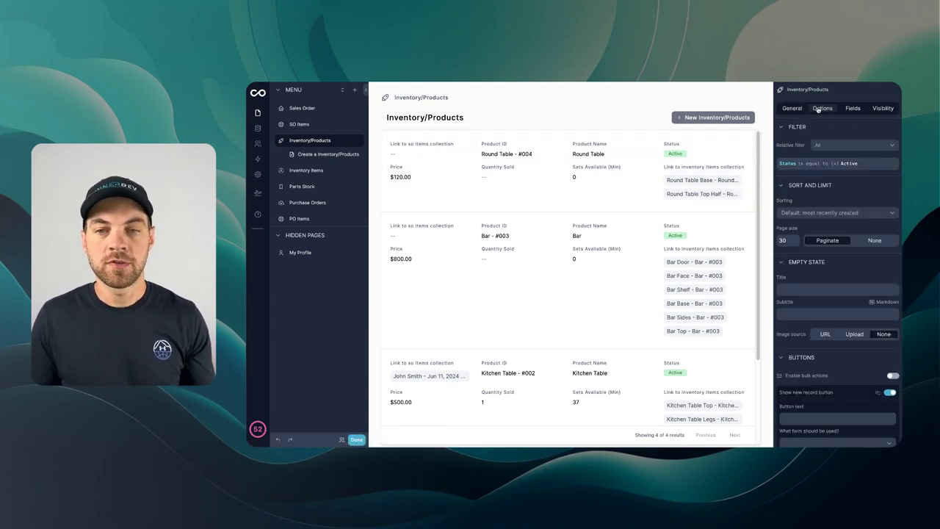
pyautogui.click(812, 213)
pyautogui.scroll(-1, 827, 287)
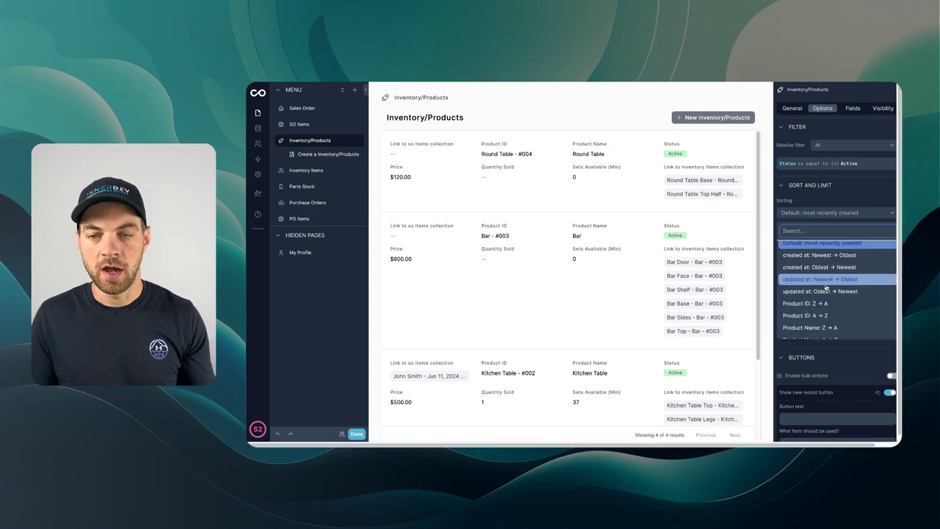
pyautogui.scroll(-1, 828, 286)
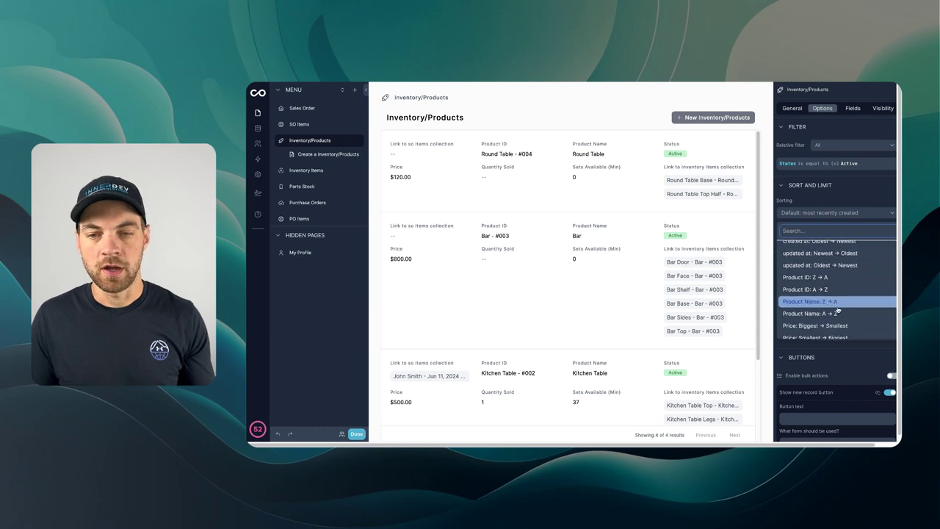
pyautogui.click(832, 315)
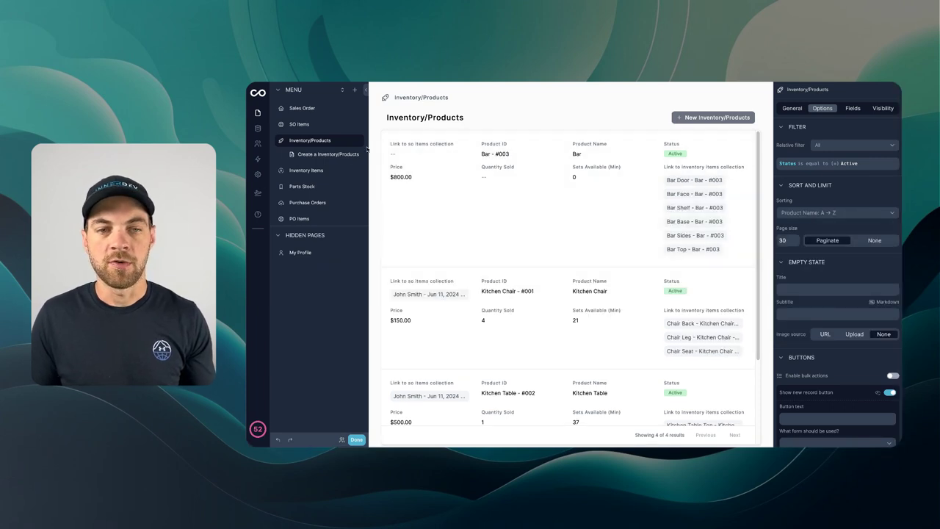
# Step: Hide both link collection fields and Status, and set Product ID's field width to 33%
pyautogui.click(853, 108)
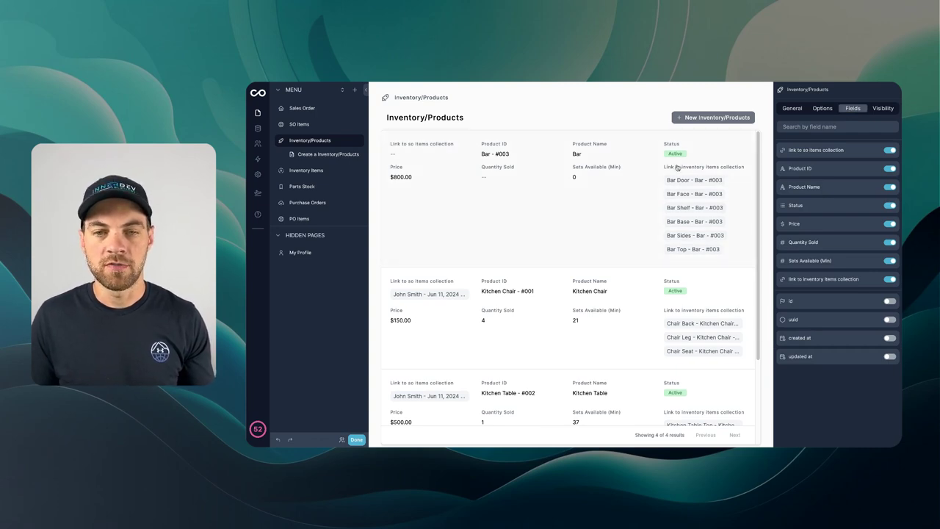
pyautogui.click(890, 150)
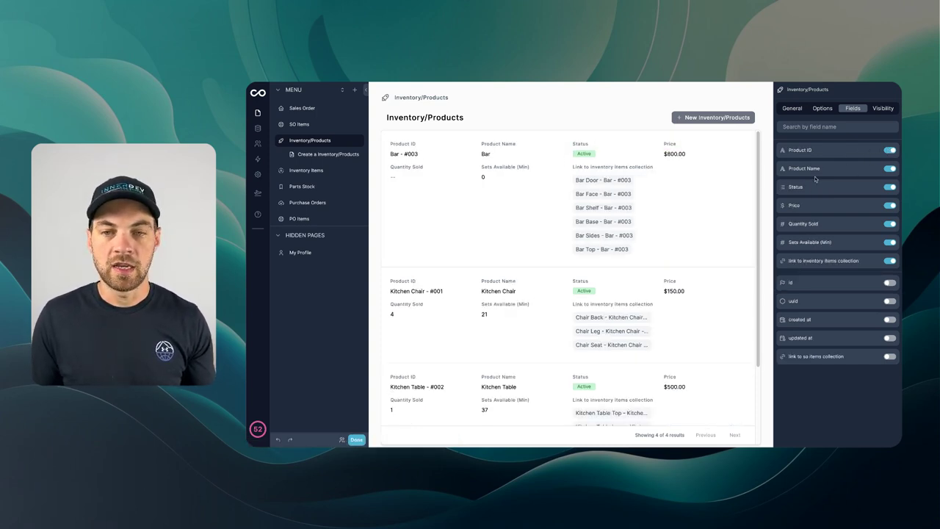
pyautogui.click(890, 187)
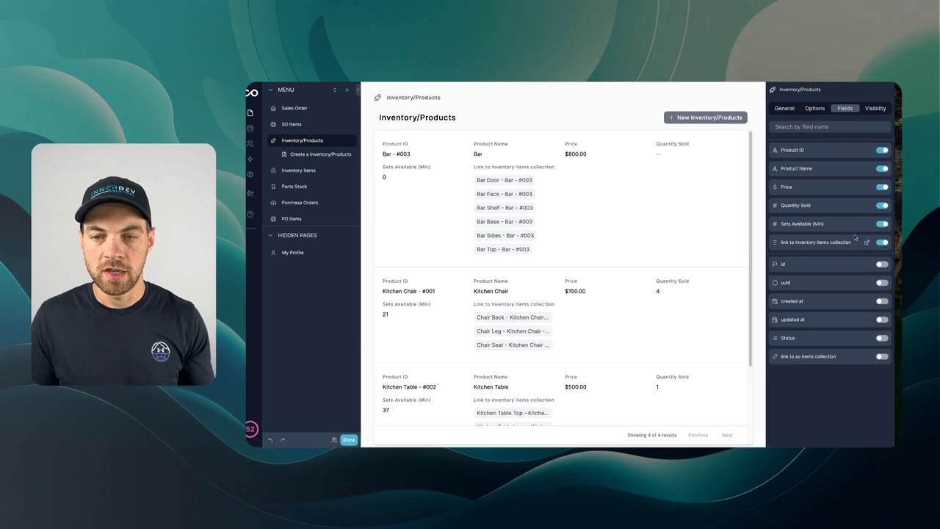
pyautogui.click(881, 242)
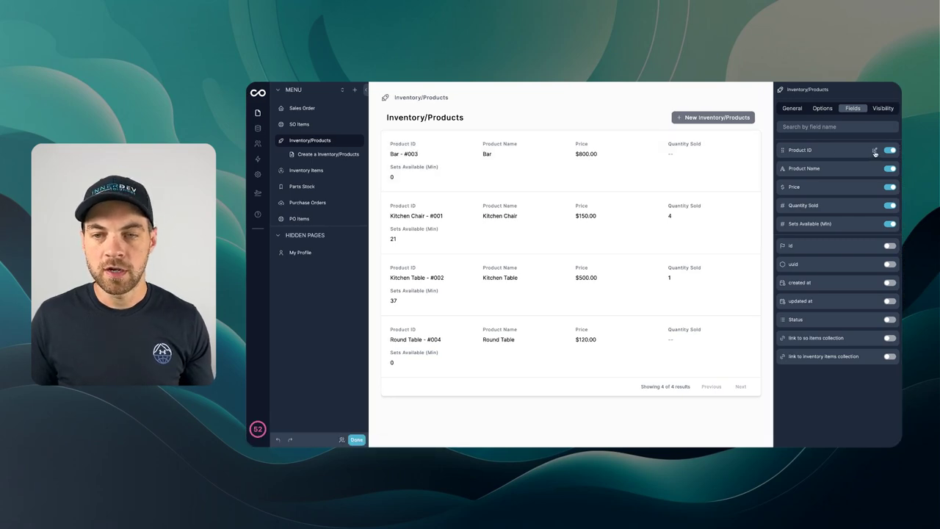
pyautogui.click(874, 151)
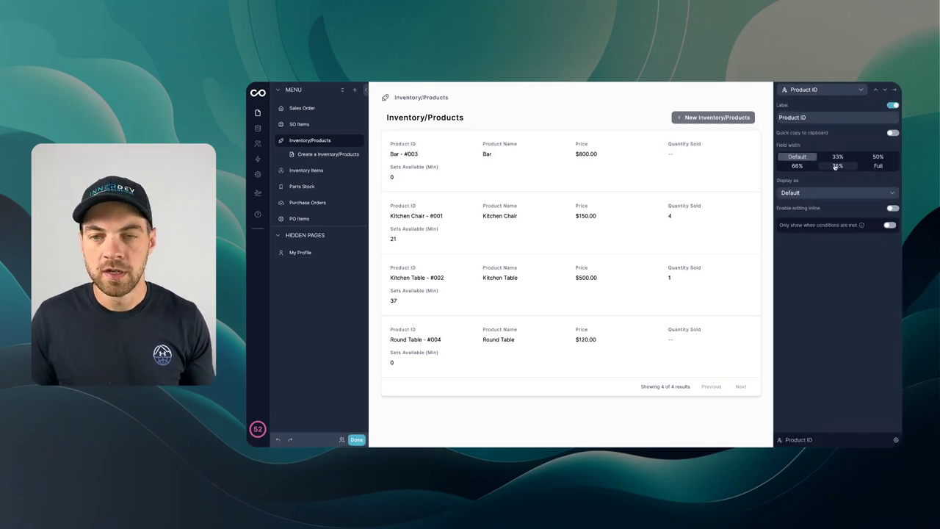
pyautogui.click(848, 156)
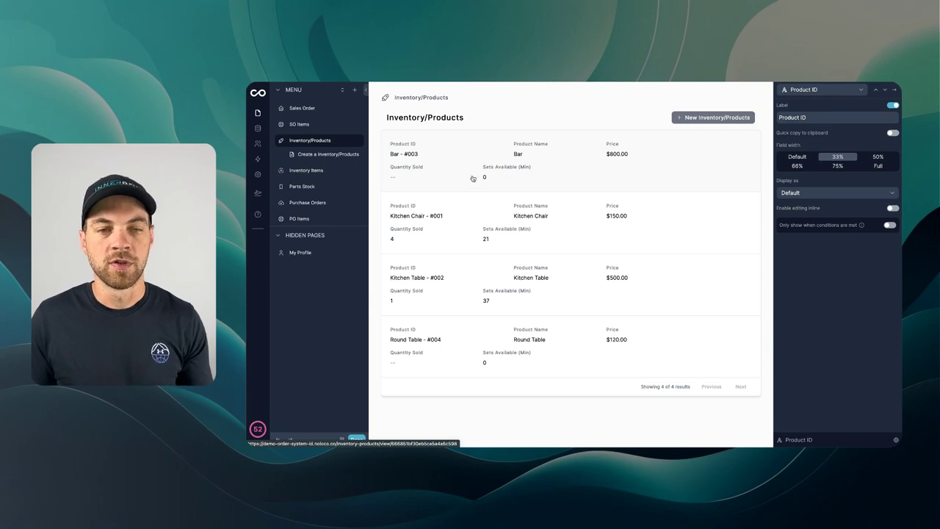
# Step: Add a Red Record Colors rule to the products list
pyautogui.click(894, 90)
pyautogui.click(822, 108)
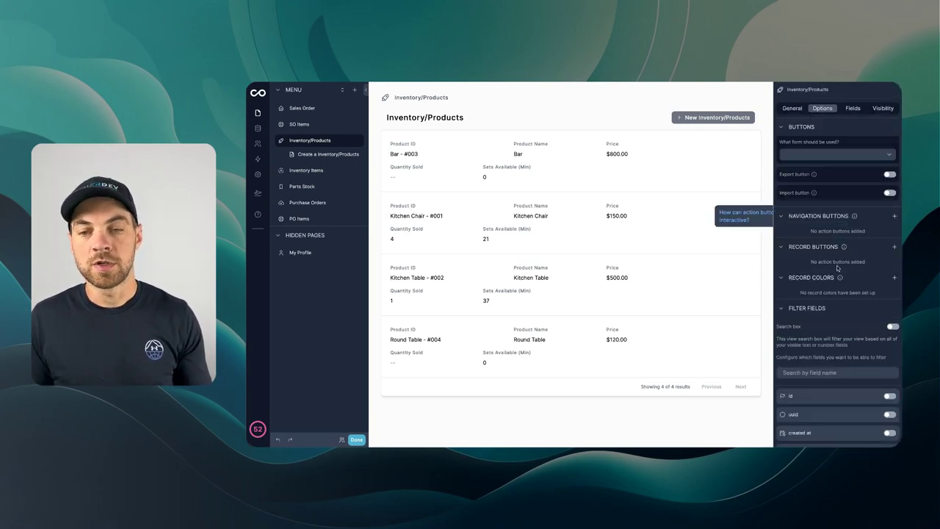
pyautogui.click(895, 278)
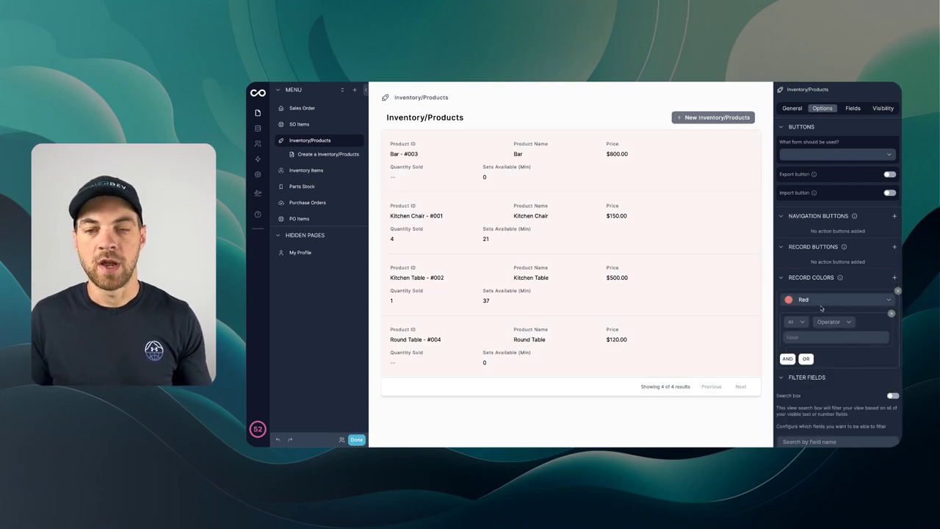
pyautogui.scroll(-2, 808, 310)
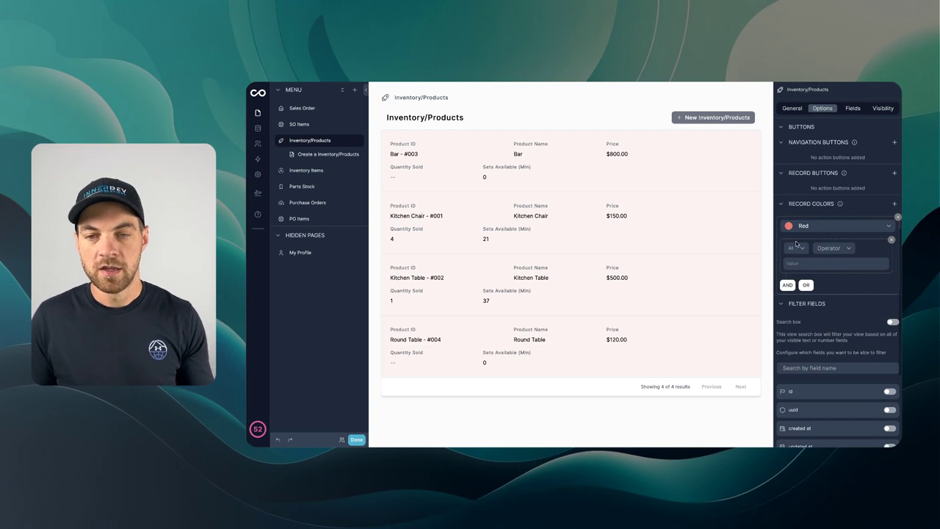
# Step: Make the Red rule apply when Sets Available (Min) is less than or equal to 5
pyautogui.click(796, 247)
pyautogui.moveTo(815, 291)
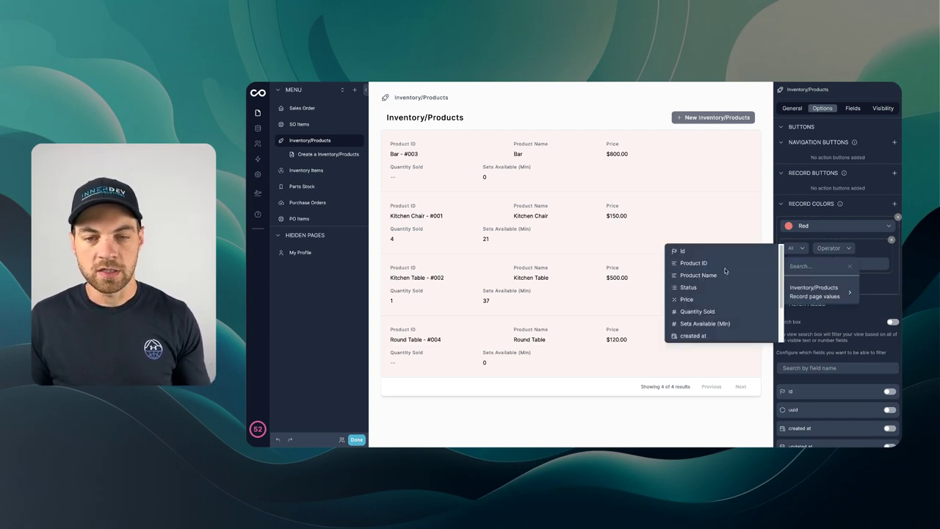
pyautogui.scroll(-1, 716, 293)
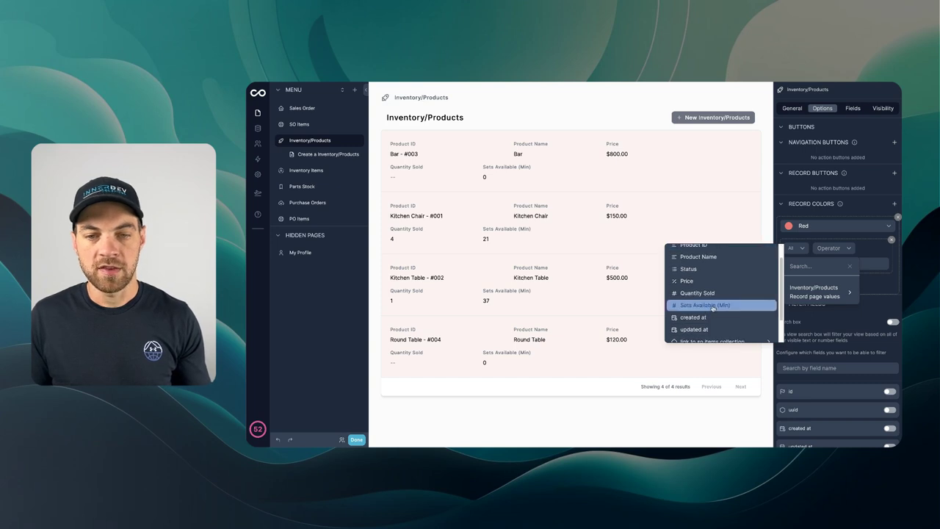
pyautogui.click(705, 305)
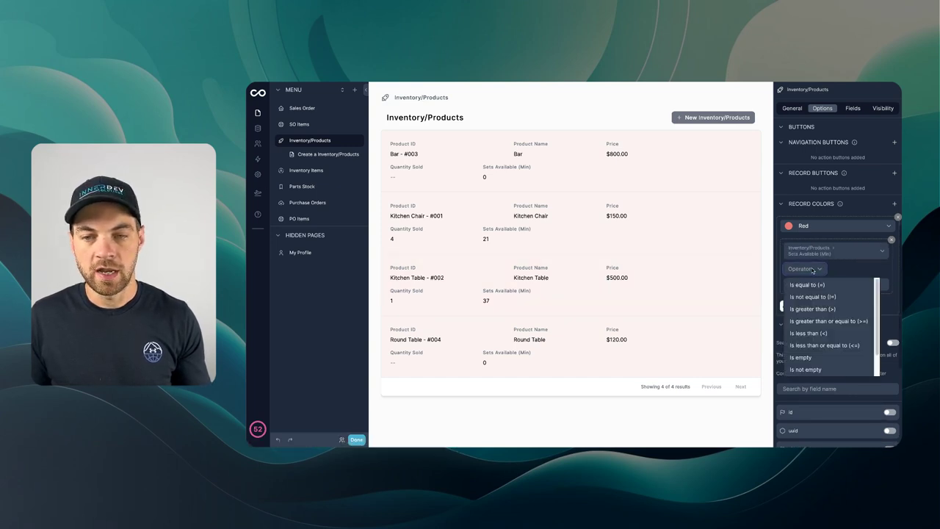
pyautogui.scroll(-1, 834, 316)
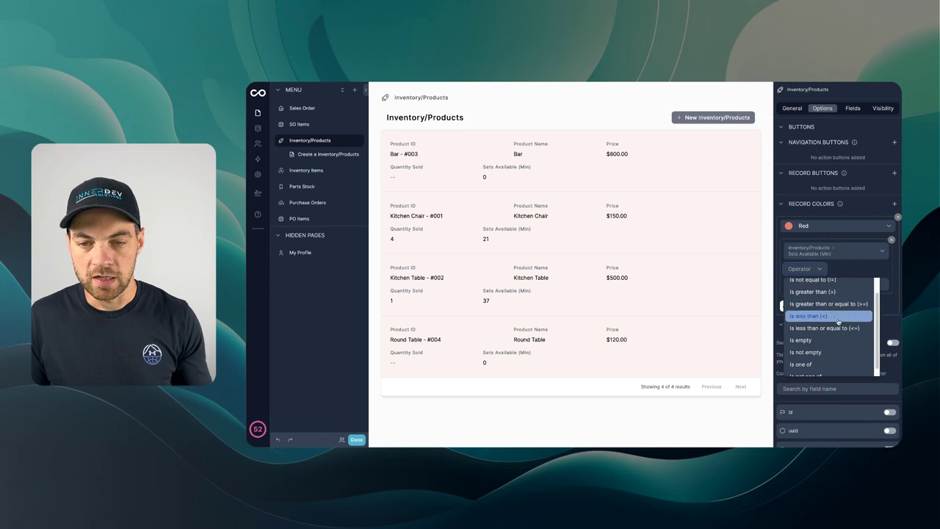
pyautogui.click(841, 328)
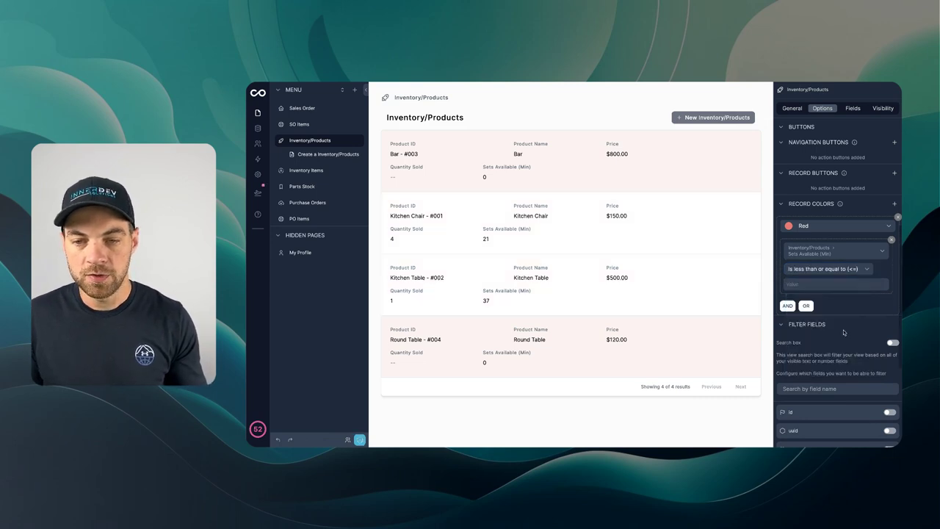
pyautogui.click(833, 283)
pyautogui.write('5')
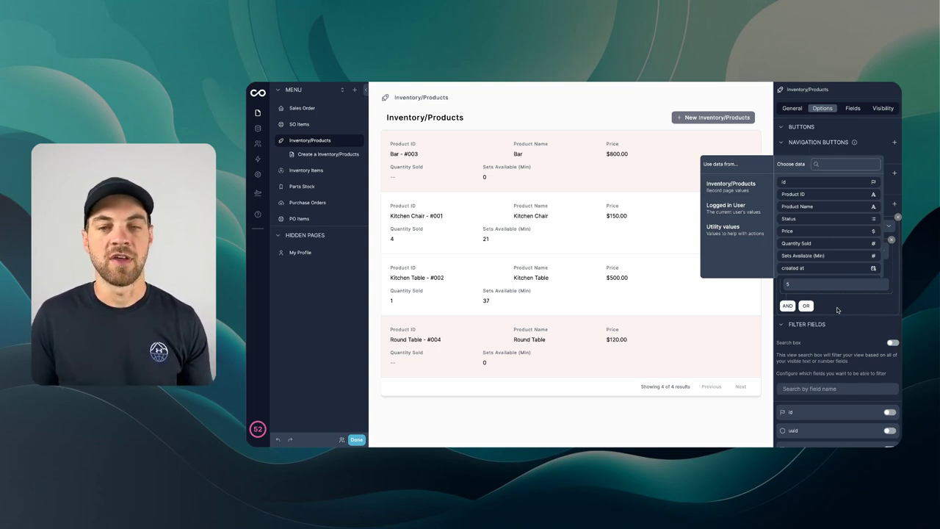
pyautogui.click(836, 310)
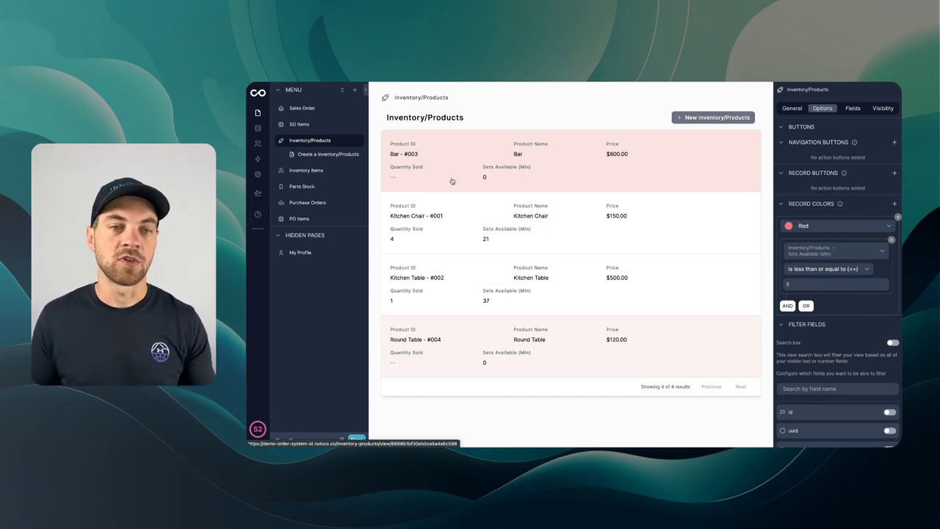
pyautogui.scroll(-2, 888, 274)
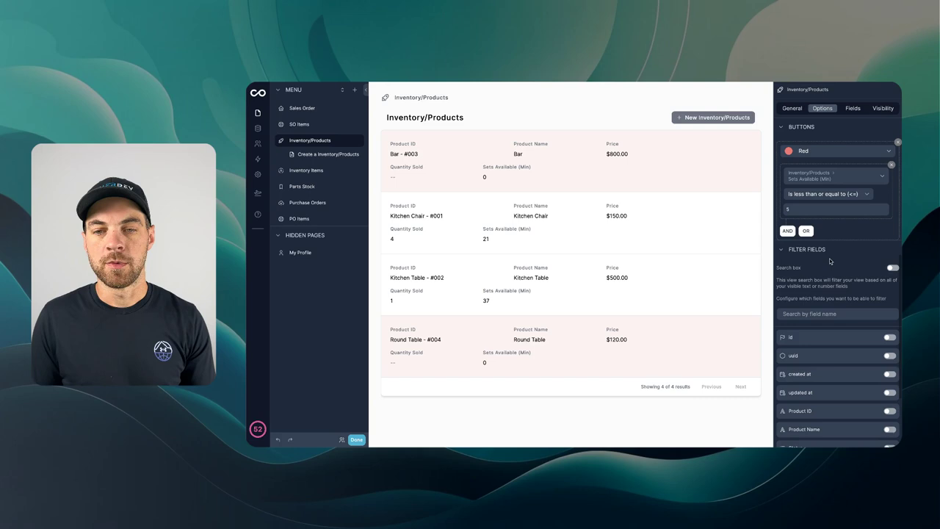
# Step: Enable the products list's search box and open the Bar - #003 product record
pyautogui.click(892, 269)
pyautogui.scroll(-1, 890, 270)
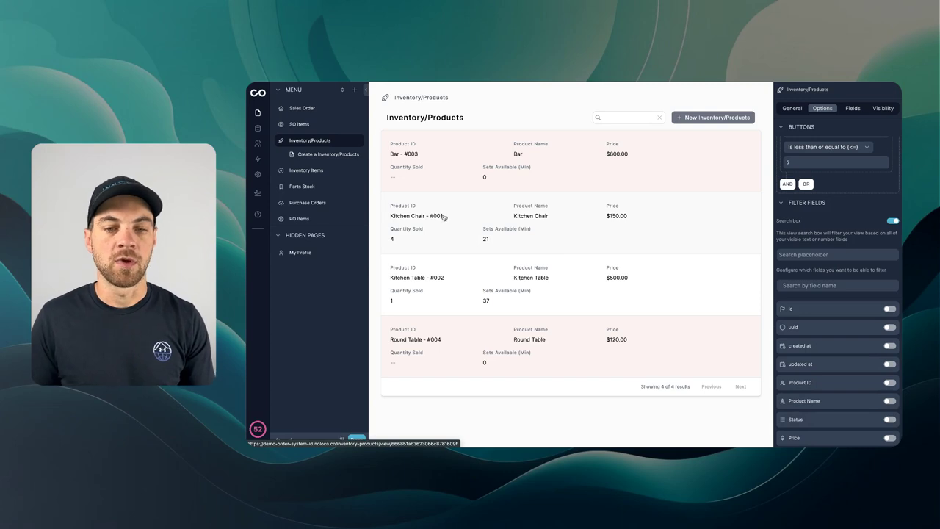
pyautogui.click(526, 99)
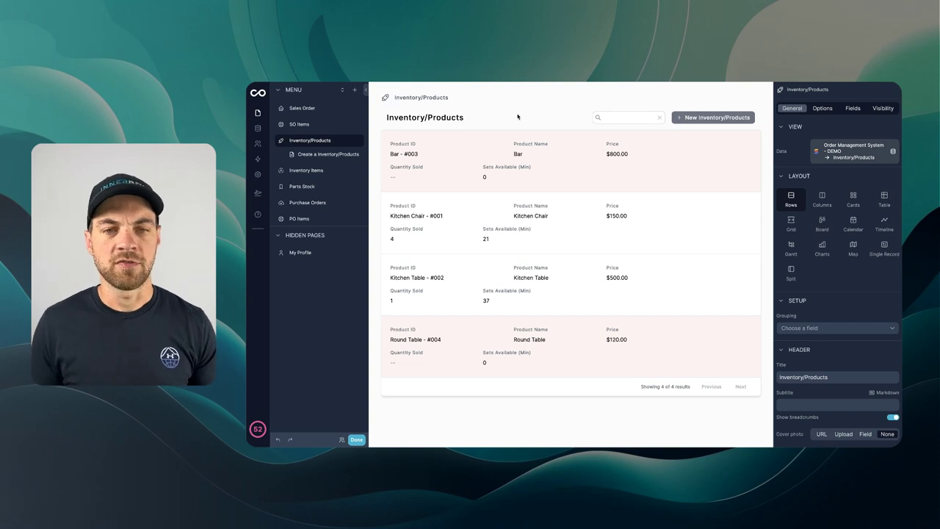
pyautogui.click(580, 177)
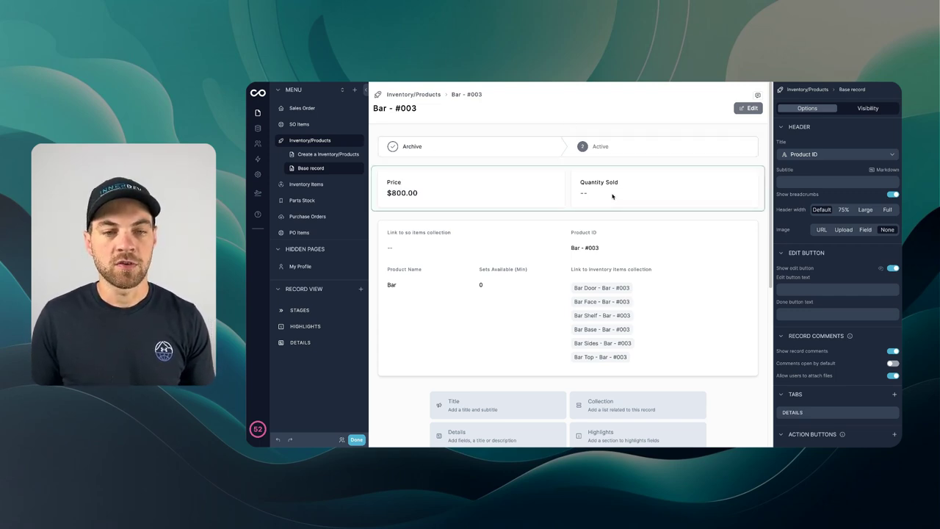
# Step: Add Sets Available (Min) to the Bar record's highlights beside Price and Quantity Sold
pyautogui.click(568, 179)
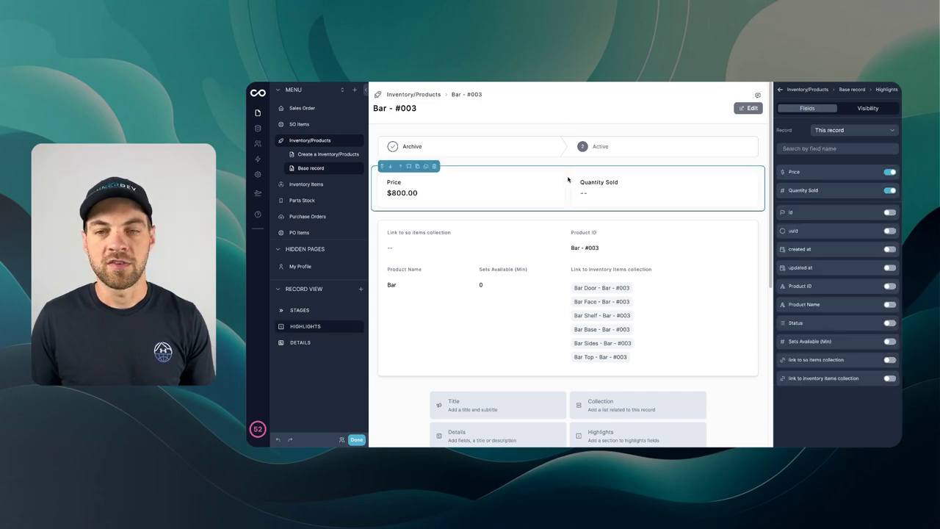
pyautogui.click(889, 342)
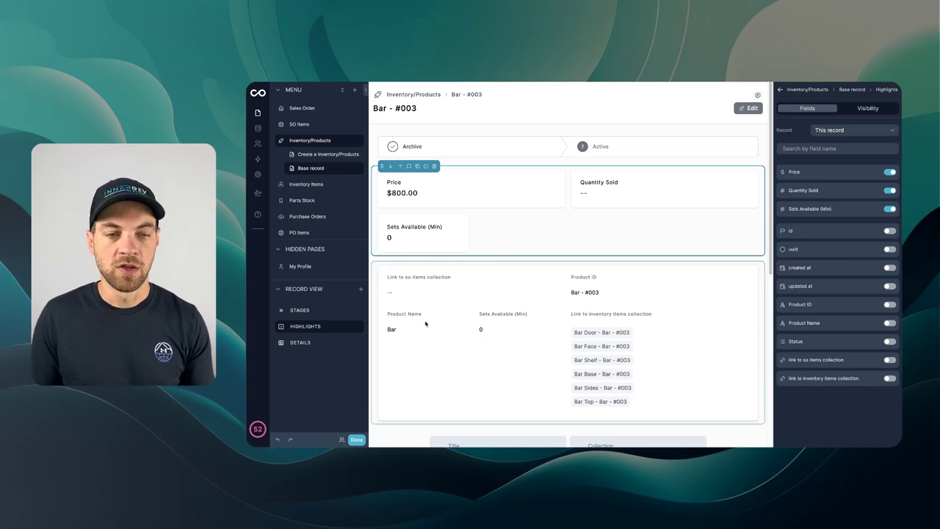
pyautogui.click(495, 295)
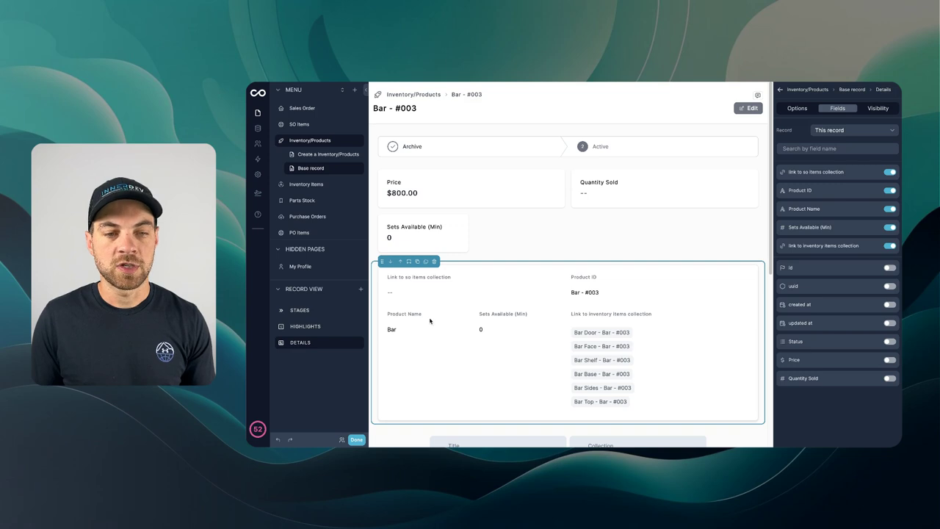
pyautogui.scroll(-2, 447, 326)
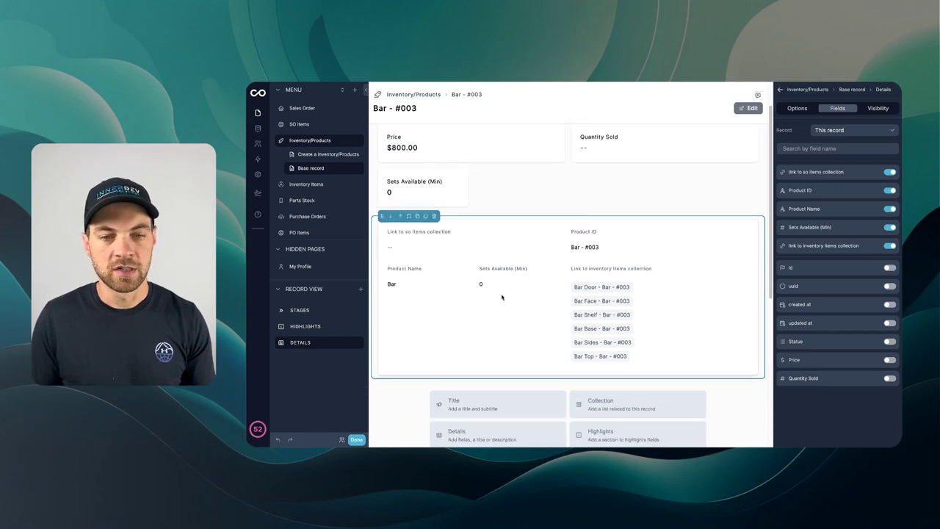
pyautogui.scroll(2, 502, 297)
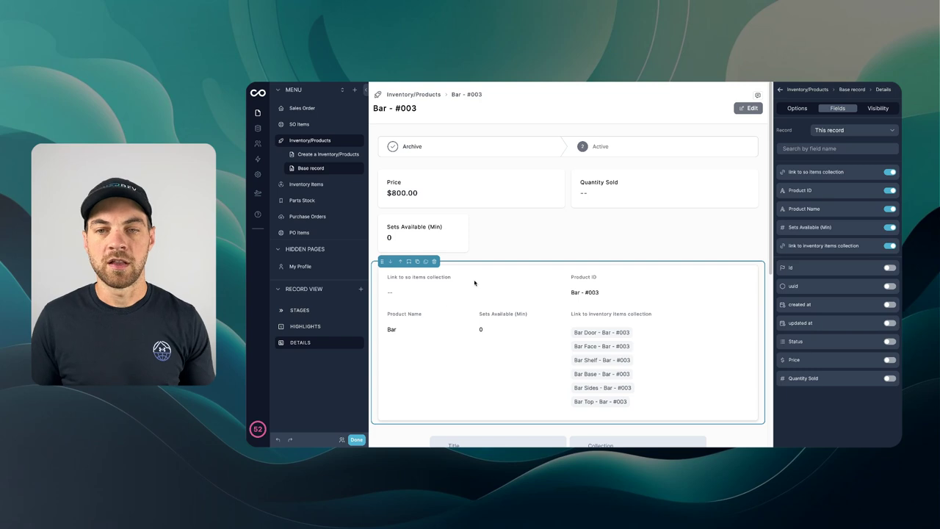
# Step: Delete the Details block and add a Table-layout collection listing Inventory Items
pyautogui.click(434, 261)
pyautogui.click(430, 251)
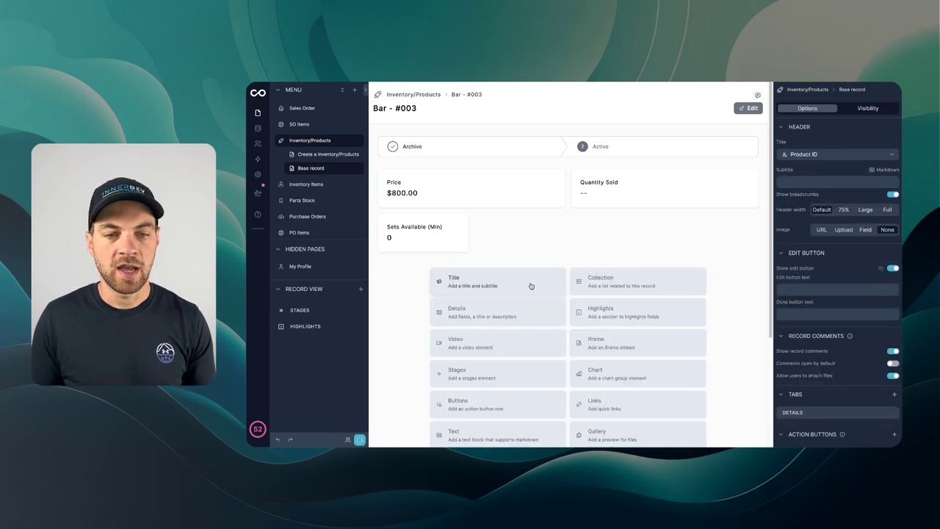
pyautogui.click(590, 287)
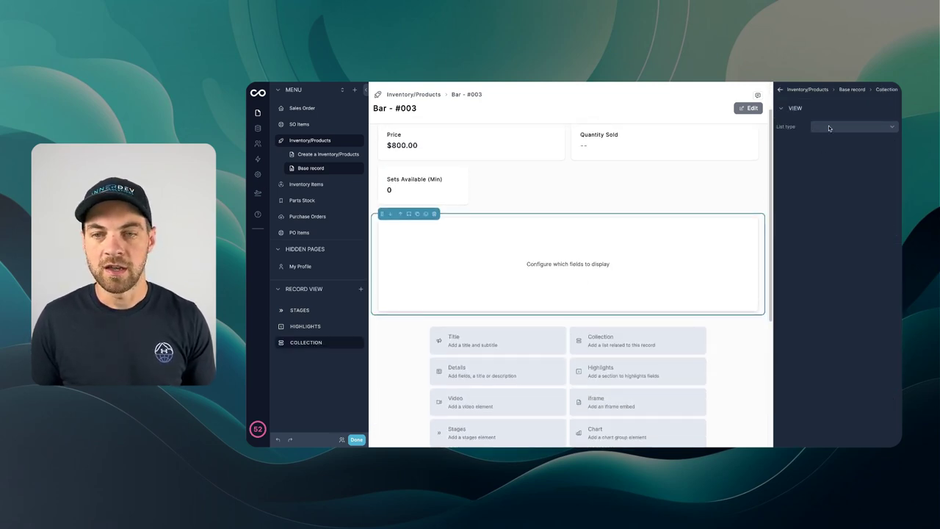
pyautogui.click(830, 127)
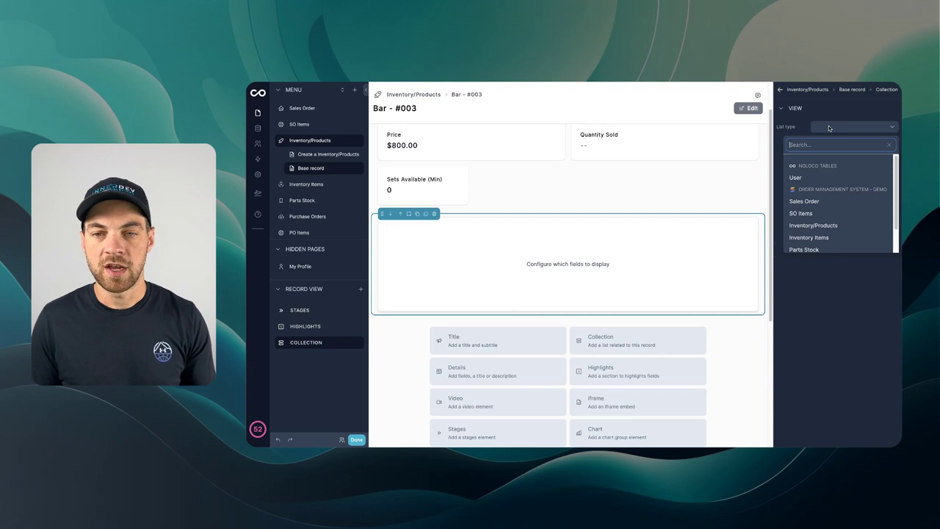
pyautogui.click(820, 238)
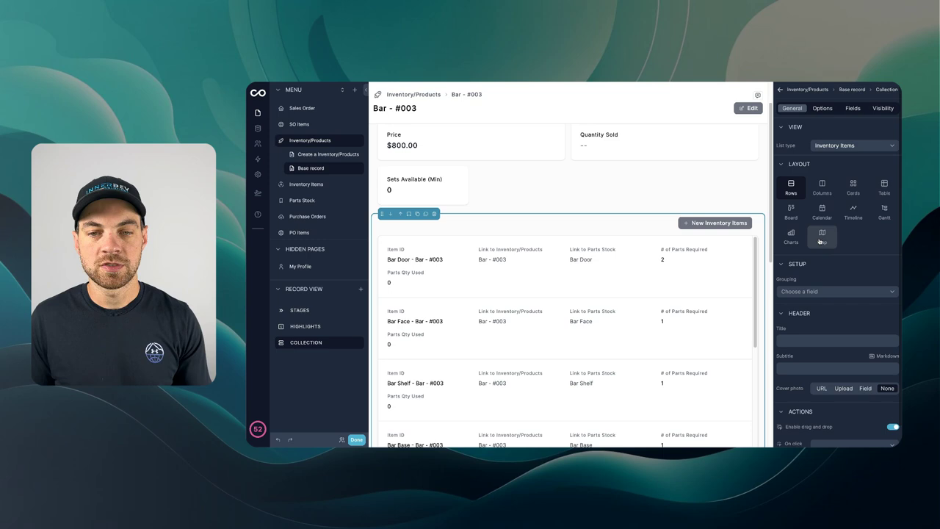
pyautogui.click(885, 188)
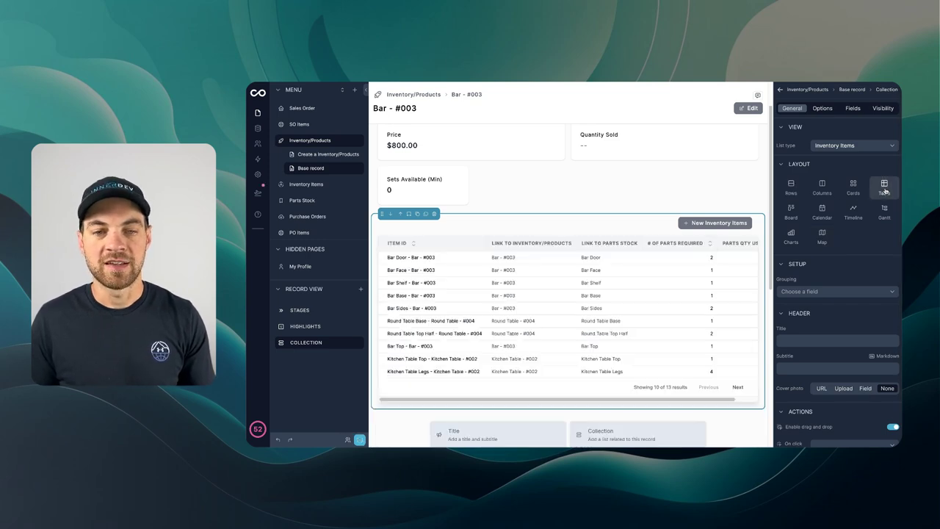
pyautogui.hscroll(2, 457, 283)
pyautogui.hscroll(-2, 456, 283)
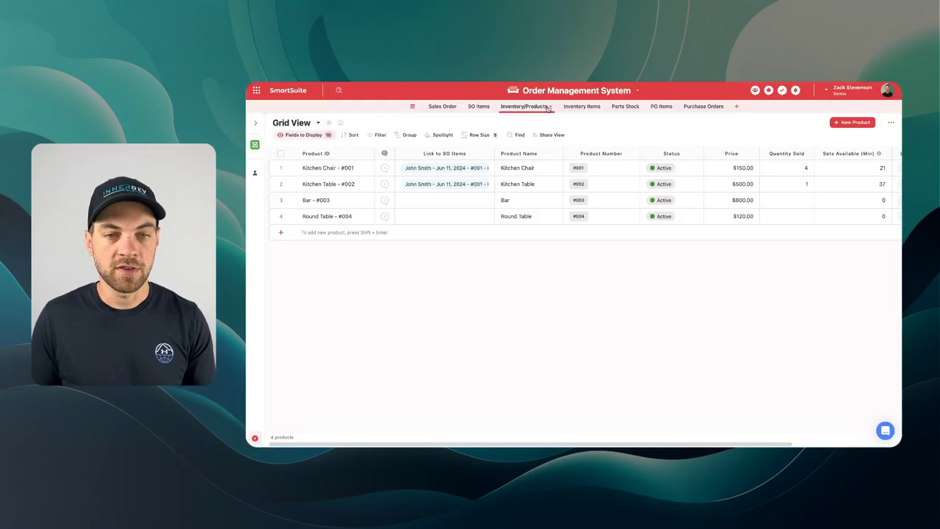
# Step: View SmartSuite's Inventory Items grid grouped by product, then return to Inventory/Products
pyautogui.click(576, 106)
pyautogui.scroll(-2, 377, 181)
pyautogui.scroll(2, 382, 182)
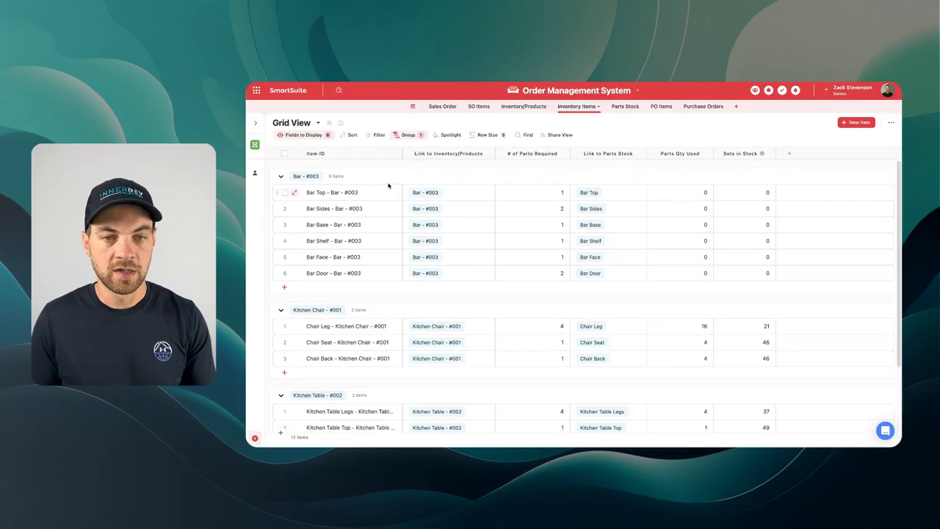
pyautogui.click(547, 108)
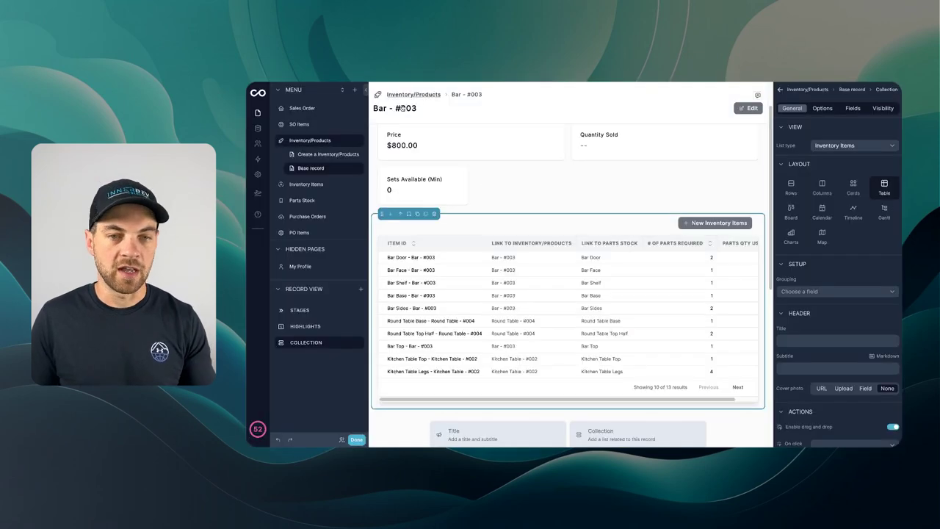
# Step: Filter the Bar - #003 inventory items collection to show only this product's own items
pyautogui.scroll(1, 487, 188)
pyautogui.scroll(-1, 426, 119)
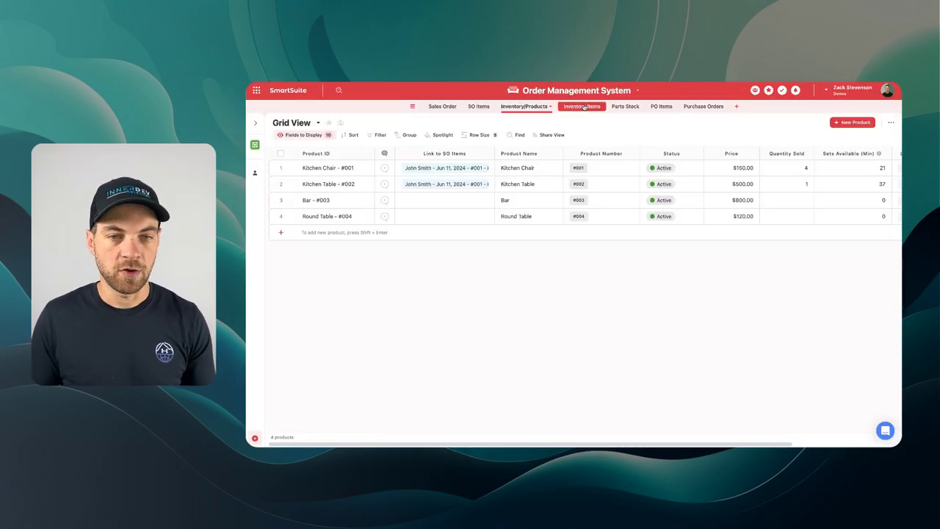
pyautogui.click(577, 106)
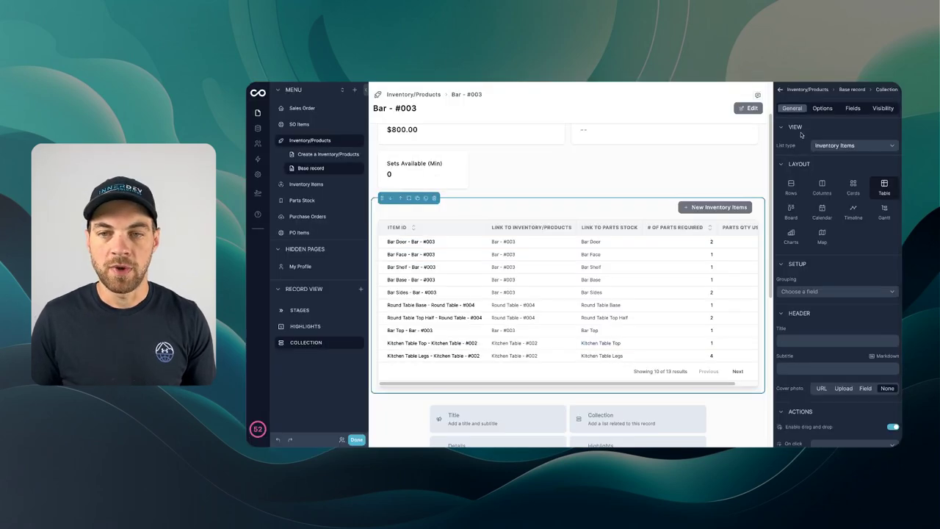
pyautogui.click(824, 109)
pyautogui.click(834, 146)
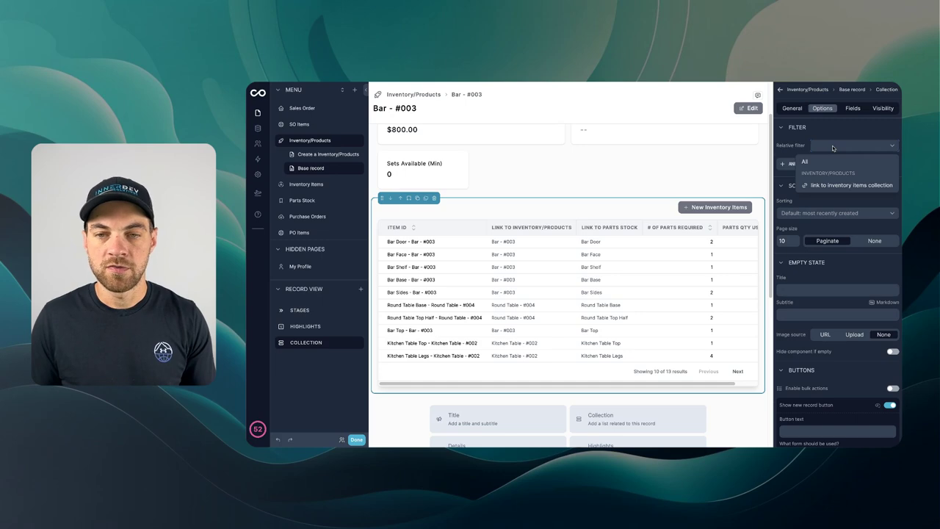
pyautogui.click(836, 186)
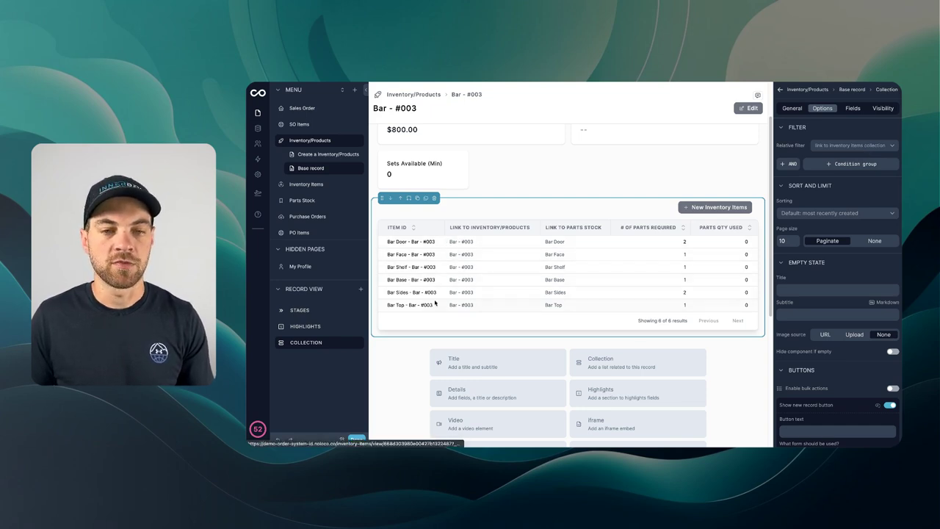
# Step: Hide the Item ID and Link to Inventory/Products columns and show Sets in Stock
pyautogui.click(852, 109)
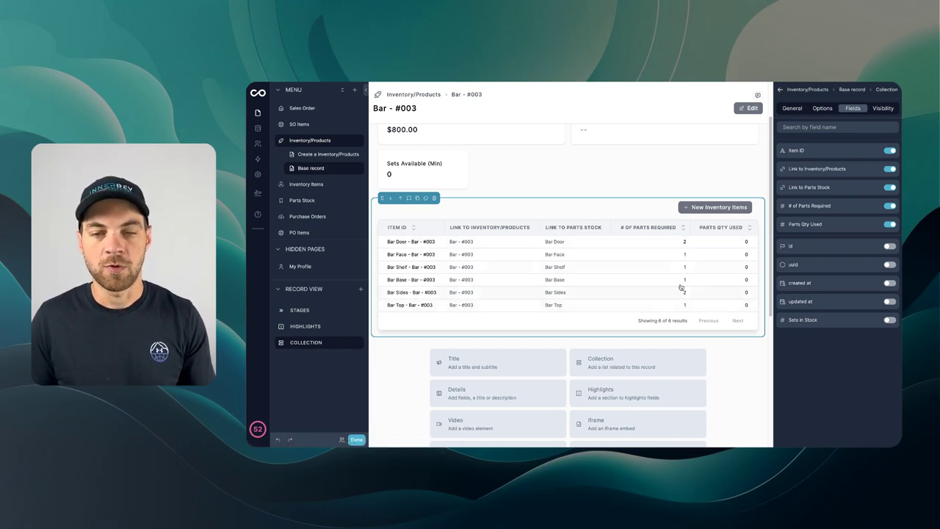
pyautogui.click(891, 150)
pyautogui.click(892, 151)
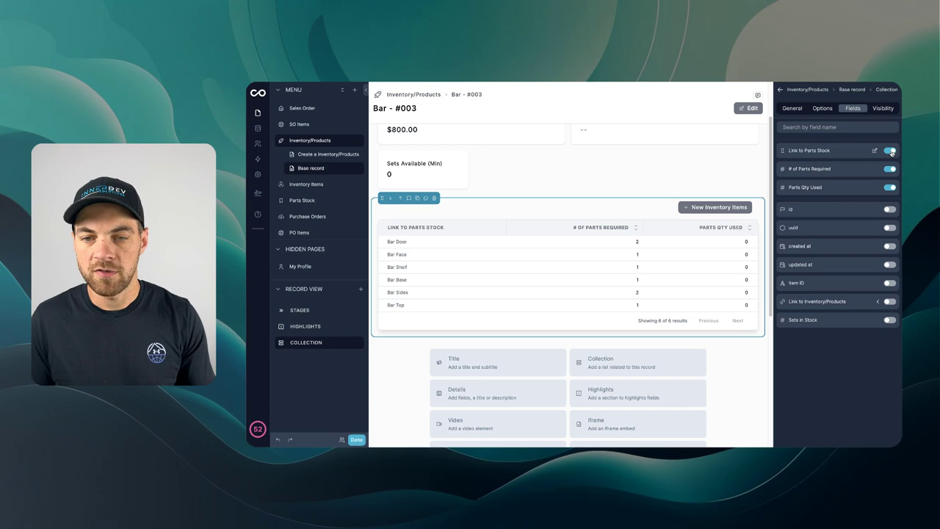
pyautogui.click(889, 320)
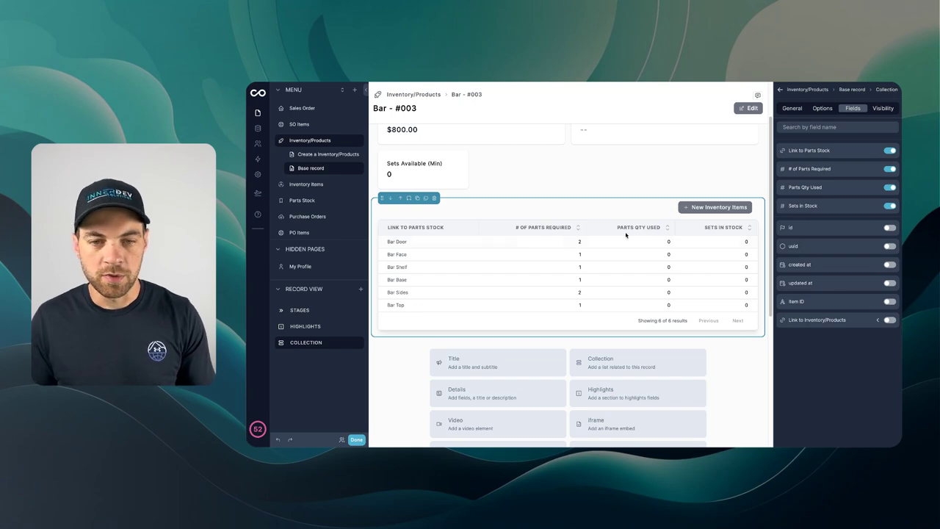
pyautogui.scroll(2, 515, 242)
pyautogui.click(593, 246)
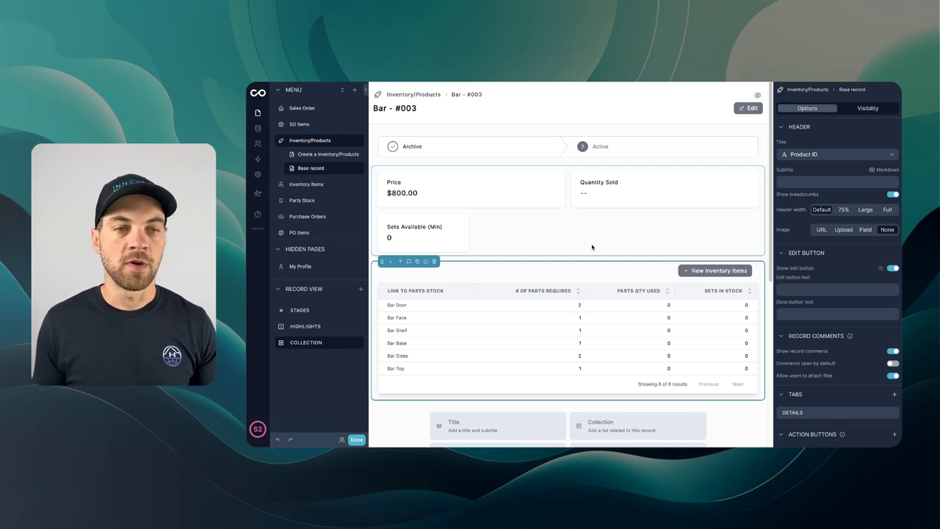
# Step: Switch to SmartSuite's PO Items table and select the first received part row
pyautogui.scroll(-1, 470, 258)
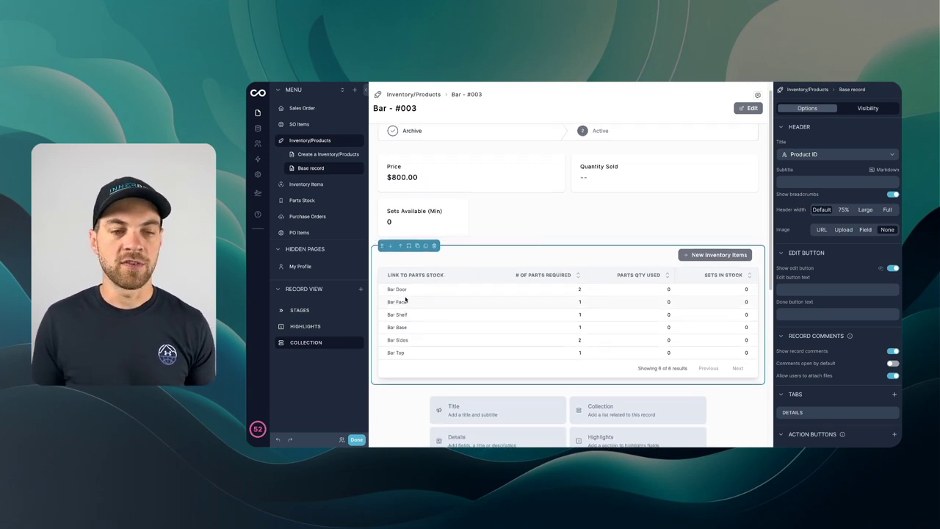
pyautogui.scroll(1, 409, 300)
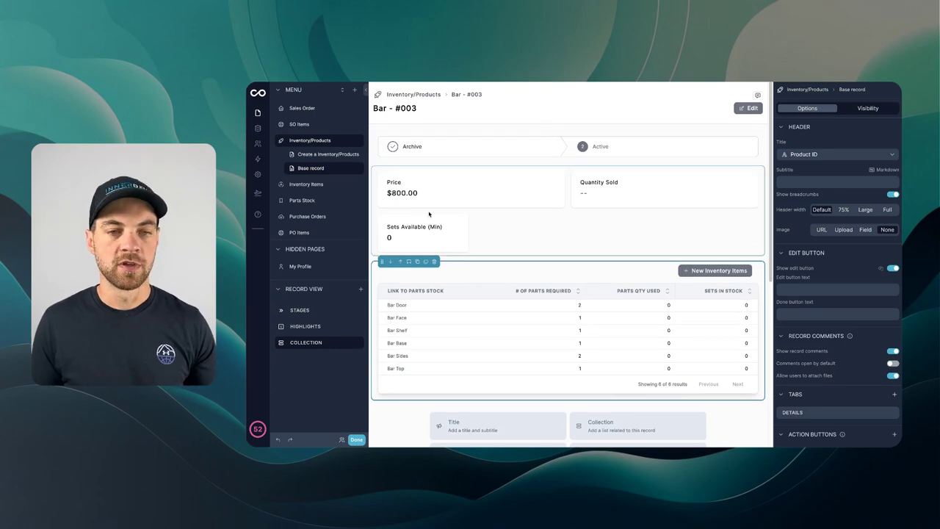
pyautogui.scroll(-2, 430, 212)
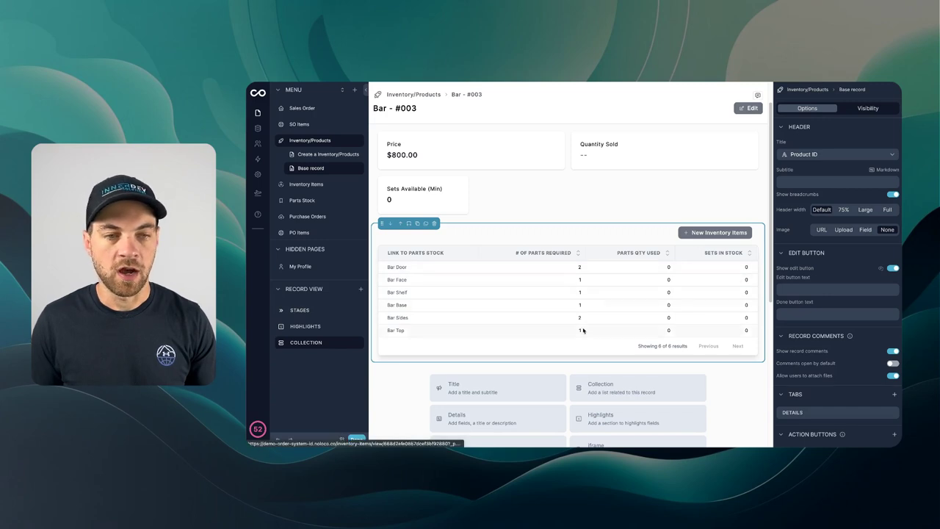
pyautogui.scroll(2, 728, 286)
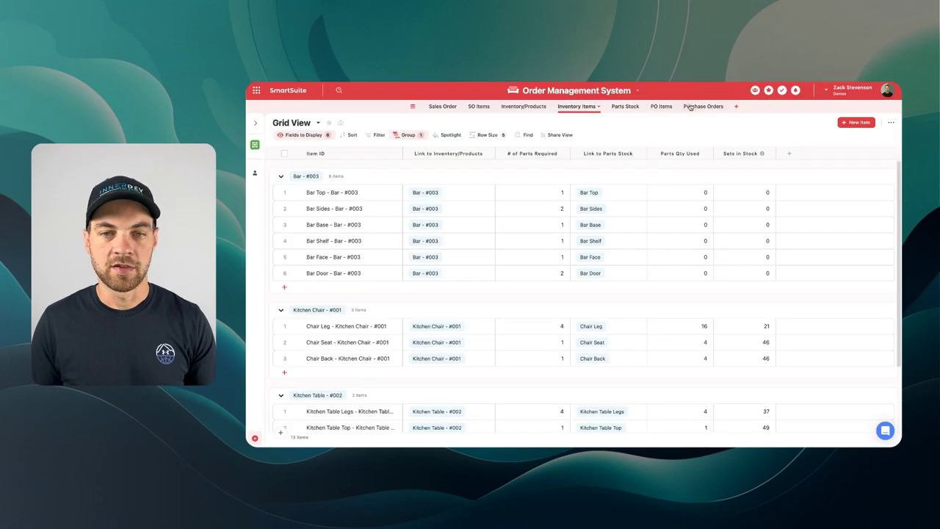
pyautogui.click(665, 108)
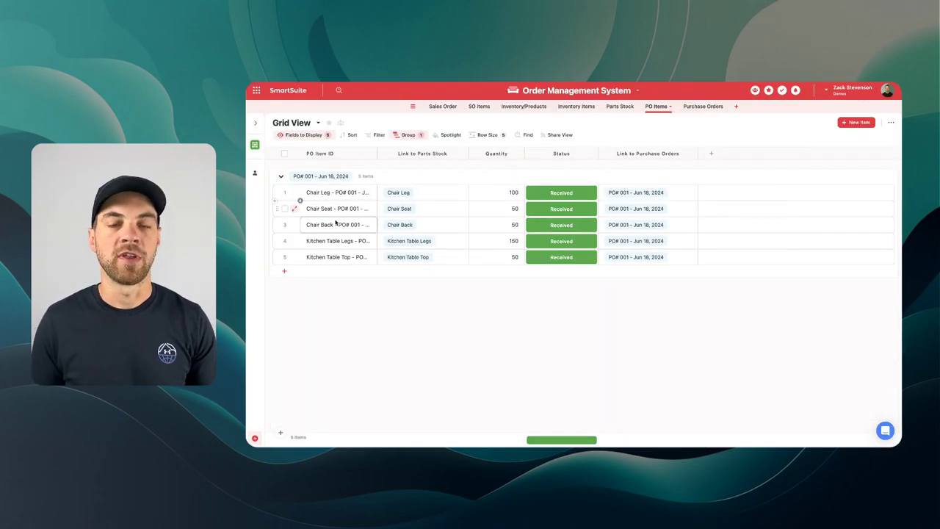
pyautogui.click(308, 197)
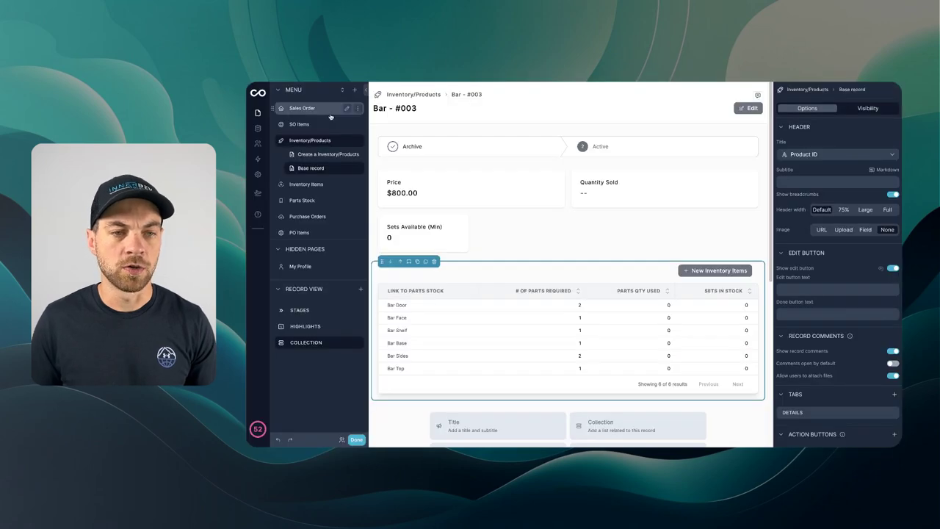
# Step: Open the Kitchen Chair - #001 product record and review its parts stock
pyautogui.click(304, 141)
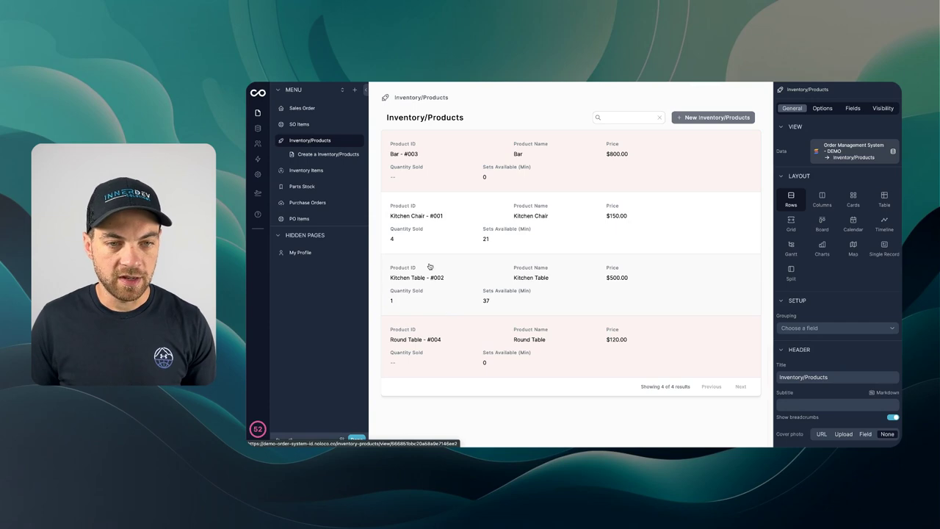
pyautogui.click(443, 231)
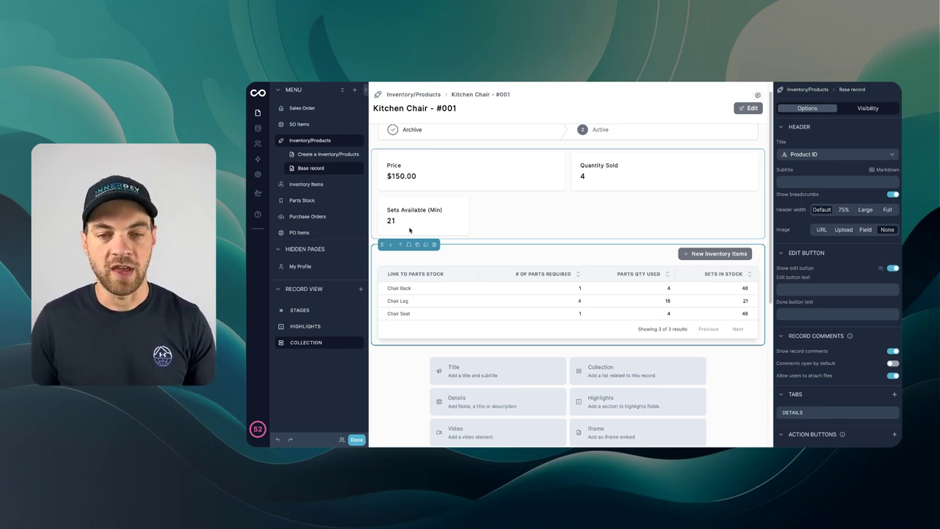
pyautogui.scroll(-2, 530, 275)
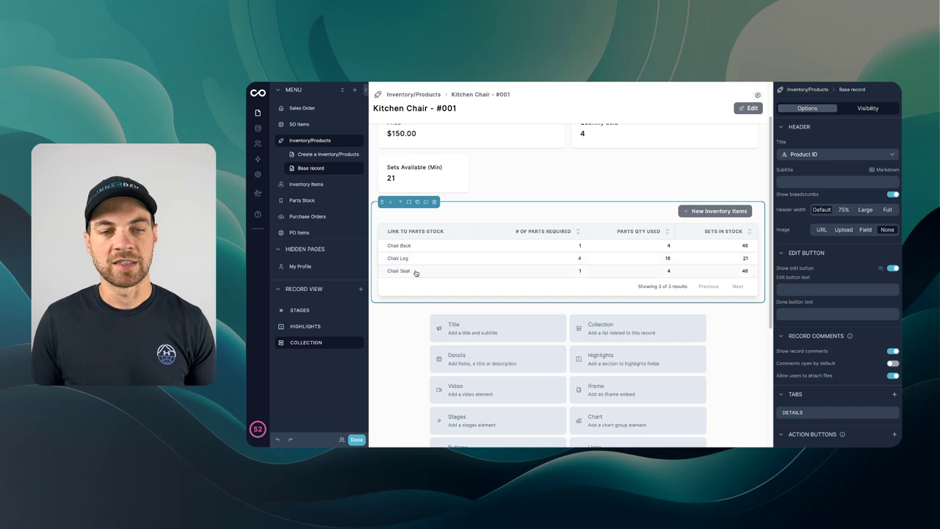
pyautogui.scroll(3, 416, 269)
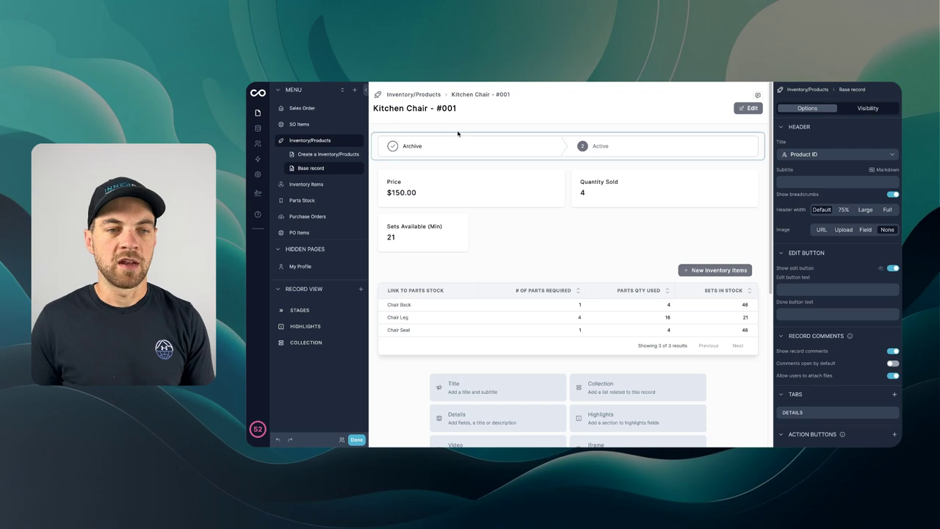
# Step: Revisit Kitchen Chair - #001, then go to the Sales Order list with its two orders
pyautogui.click(302, 110)
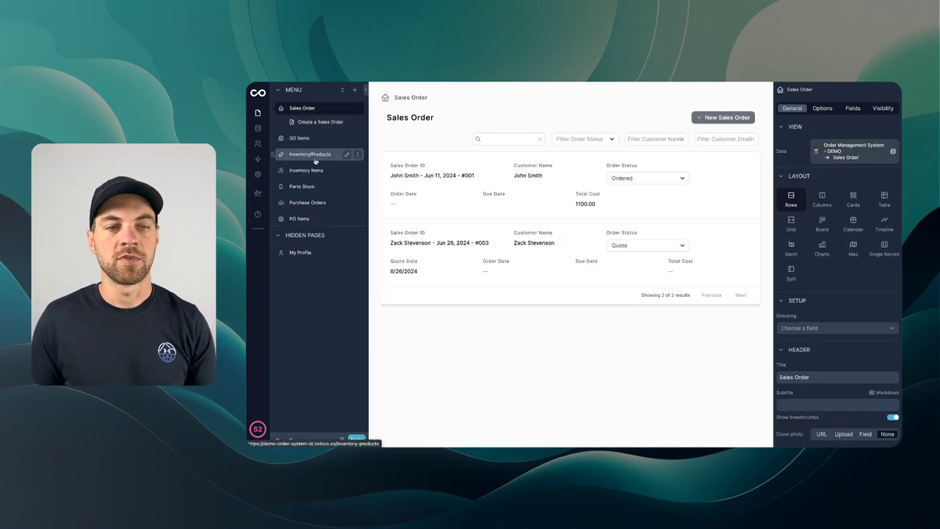
pyautogui.click(315, 155)
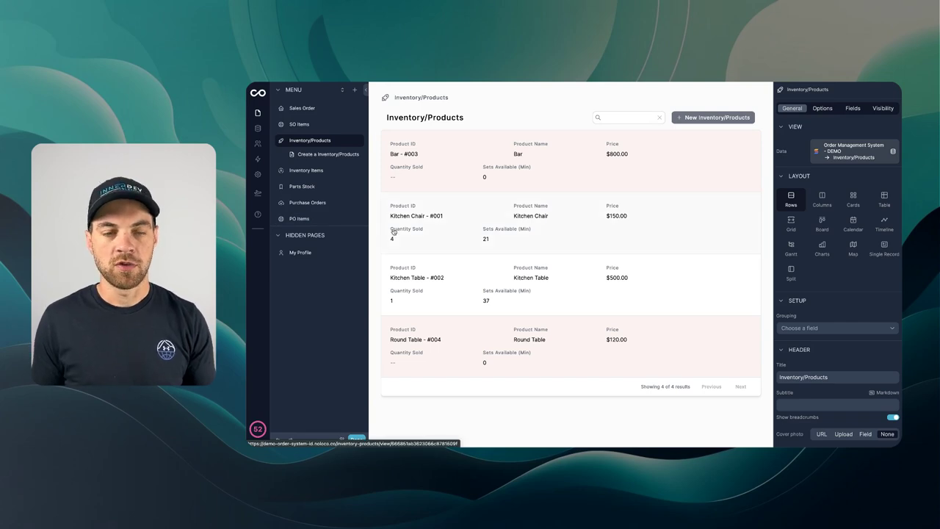
pyautogui.click(437, 233)
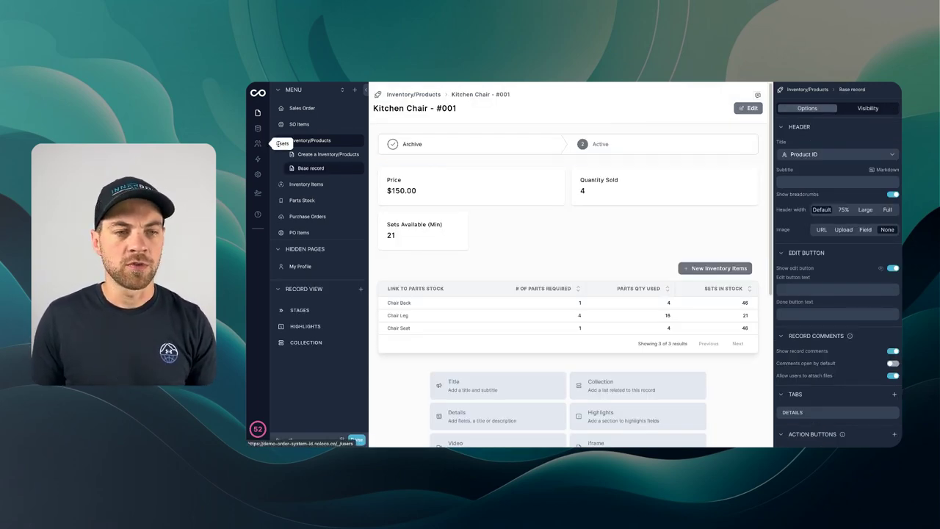
pyautogui.click(302, 109)
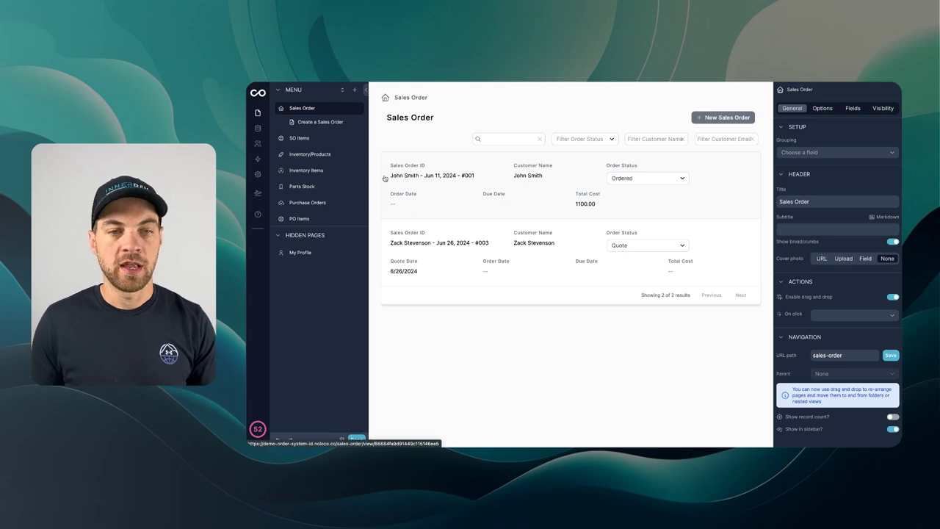
# Step: On the first sales order, add an 'Order Ready' action button with Success appearance and One Click type
pyautogui.click(717, 195)
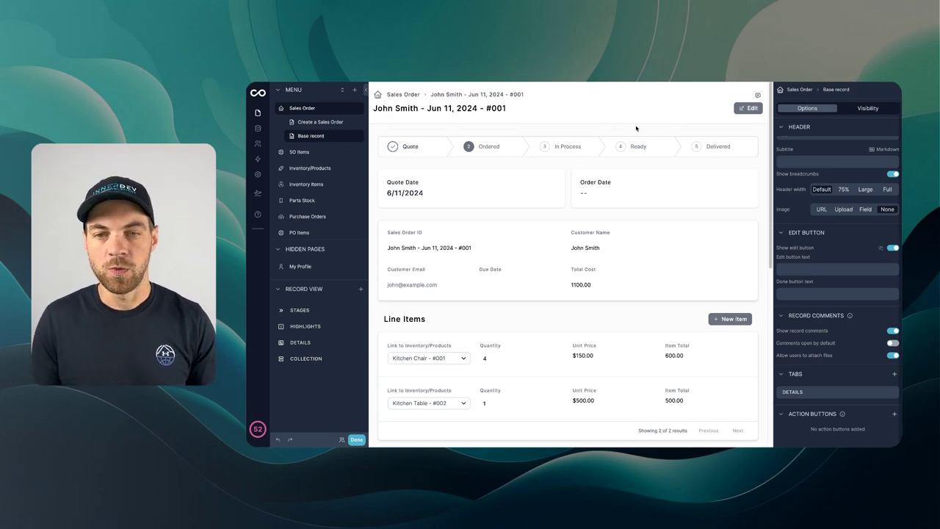
pyautogui.click(893, 413)
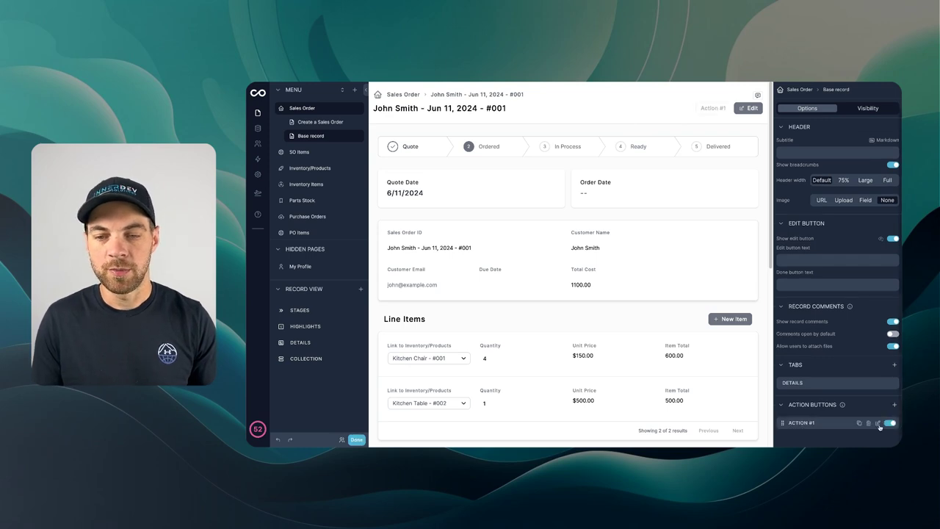
pyautogui.click(877, 423)
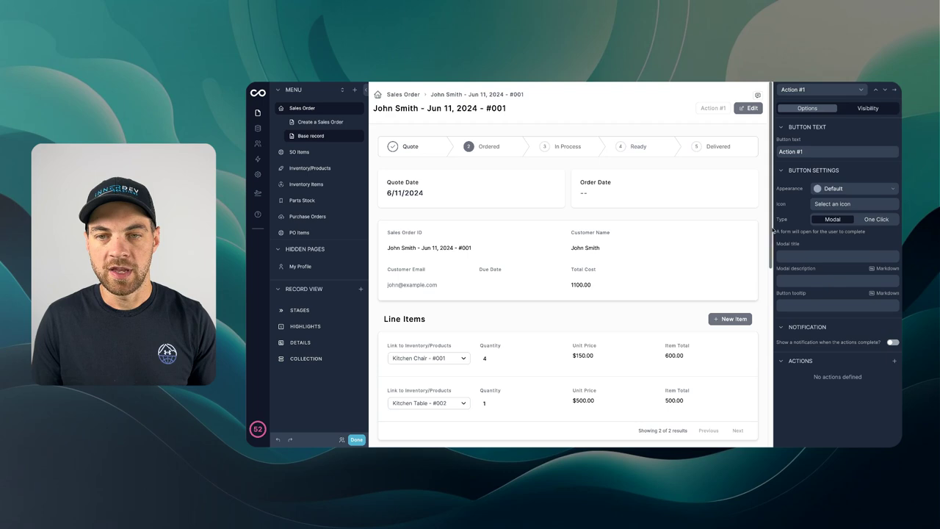
pyautogui.tripleClick(845, 153)
pyautogui.write('Order Ready')
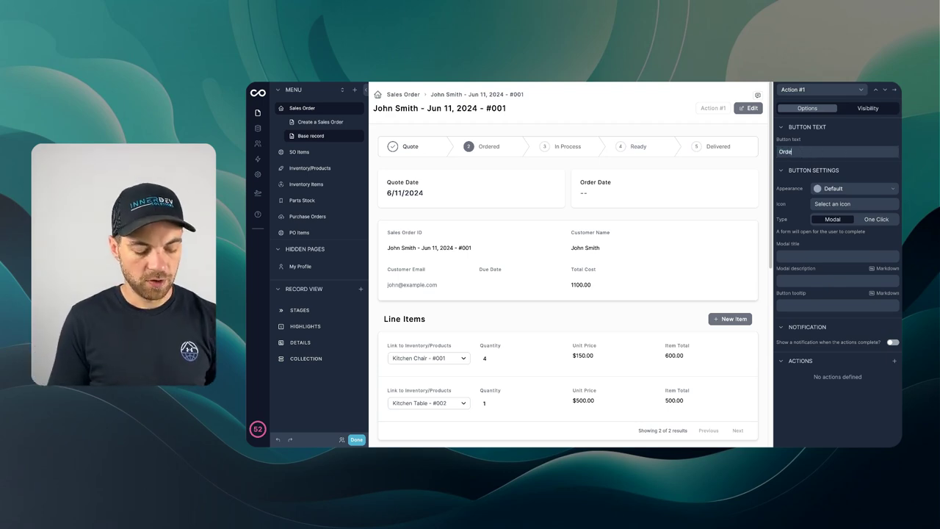
pyautogui.click(857, 188)
pyautogui.click(845, 227)
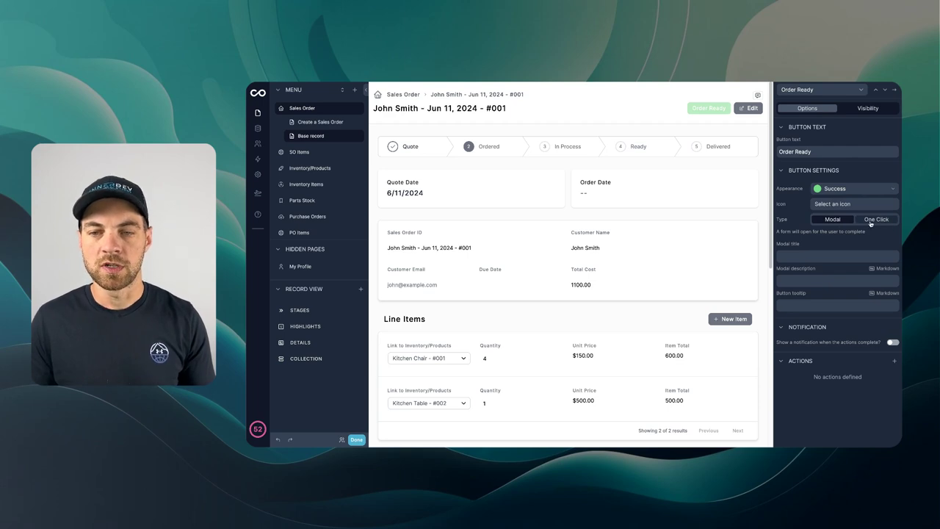
pyautogui.click(871, 221)
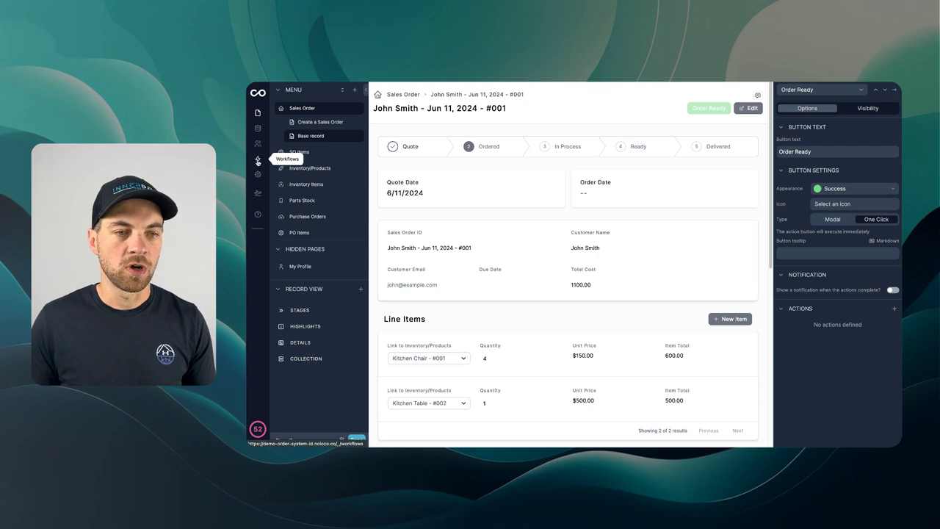
# Step: Create a new on-demand (button) workflow based on Sales Order records
pyautogui.click(258, 161)
pyautogui.click(354, 258)
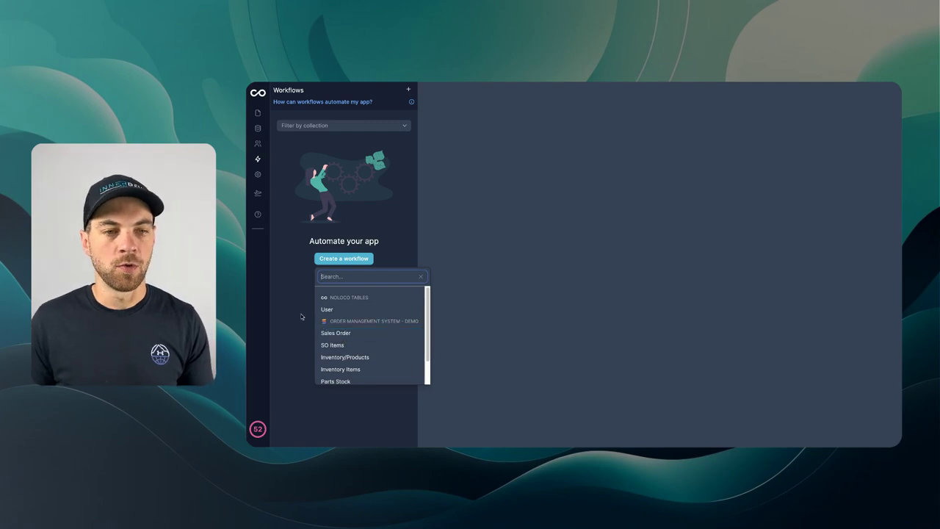
pyautogui.click(340, 334)
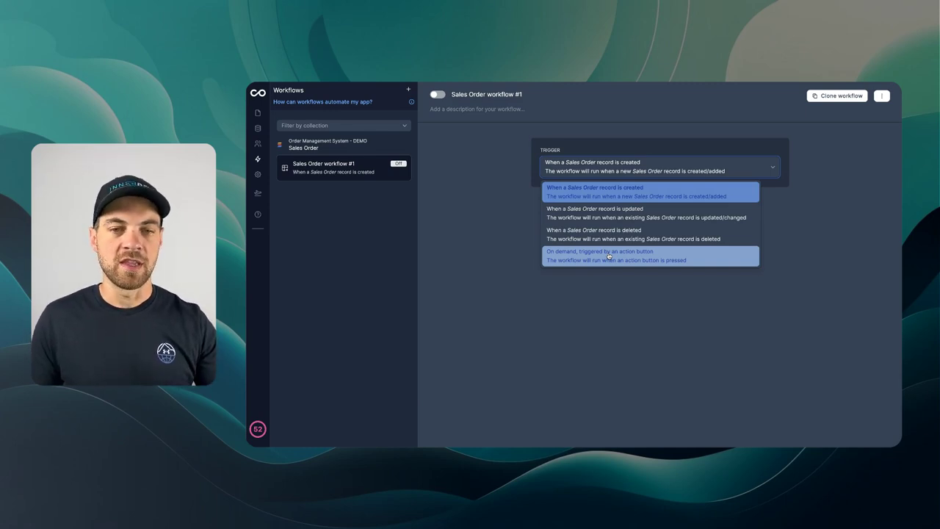
pyautogui.click(609, 256)
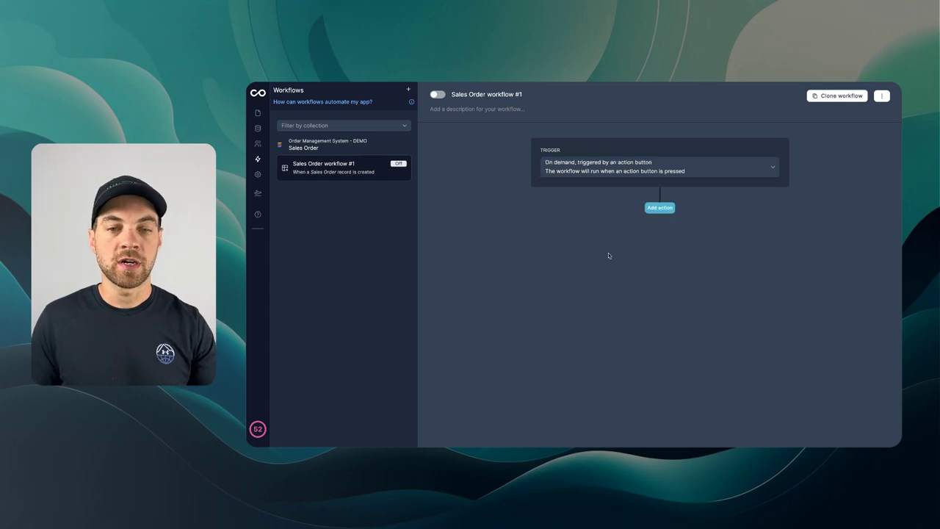
# Step: Make step 1 update the triggering Sales Order record
pyautogui.click(661, 207)
pyautogui.click(662, 241)
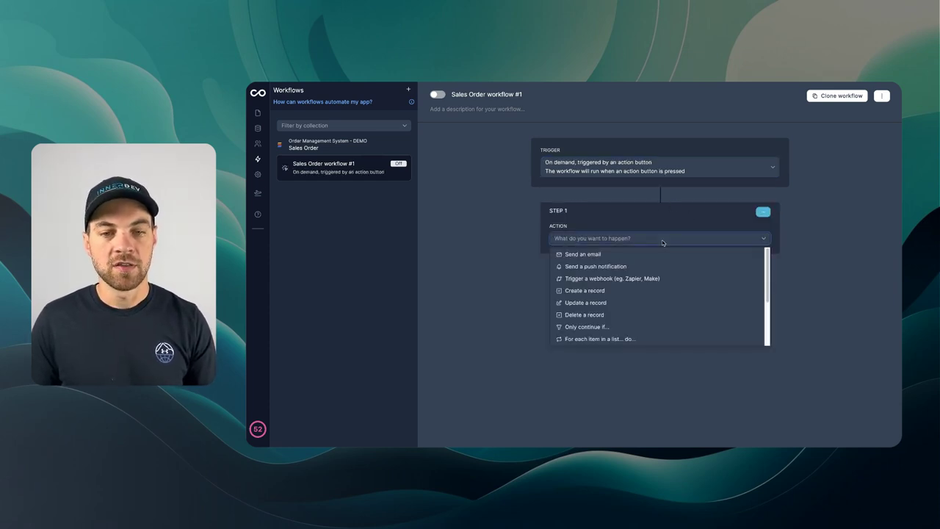
pyautogui.click(608, 302)
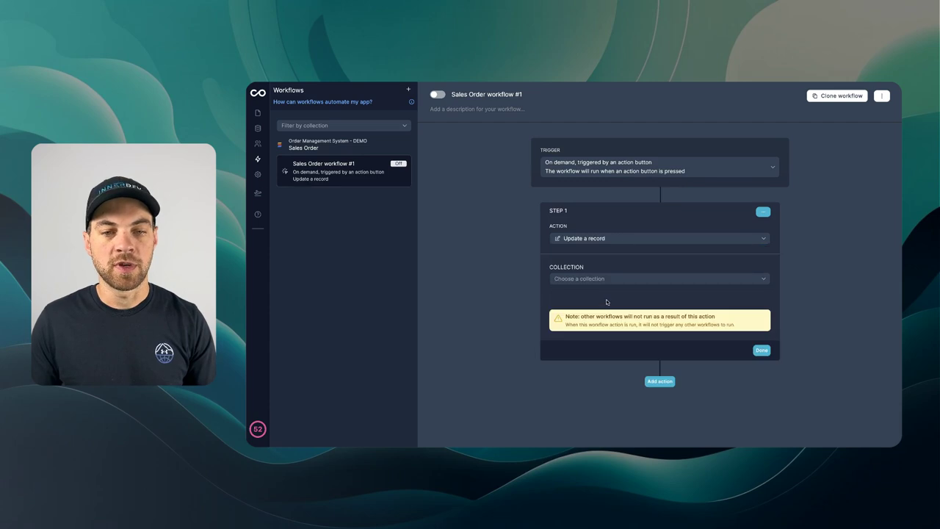
pyautogui.click(588, 281)
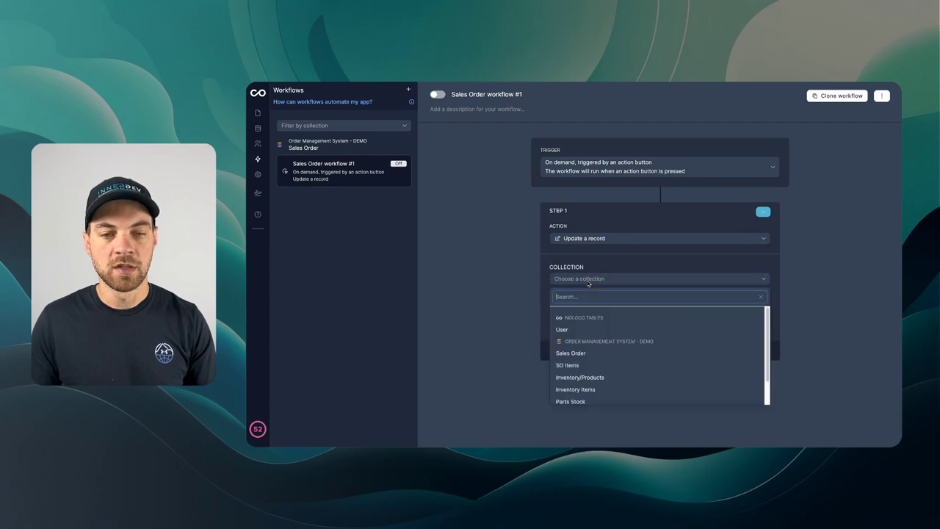
pyautogui.click(581, 352)
pyautogui.click(586, 320)
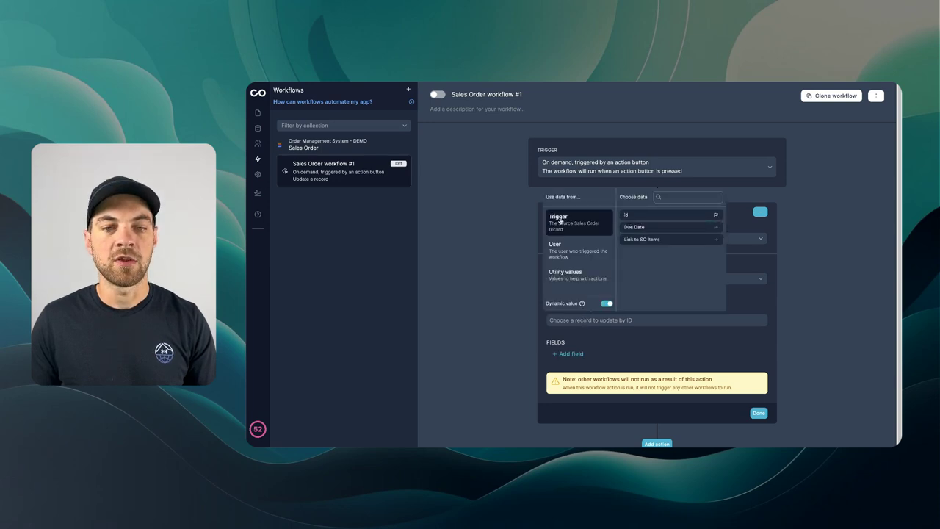
pyautogui.click(639, 214)
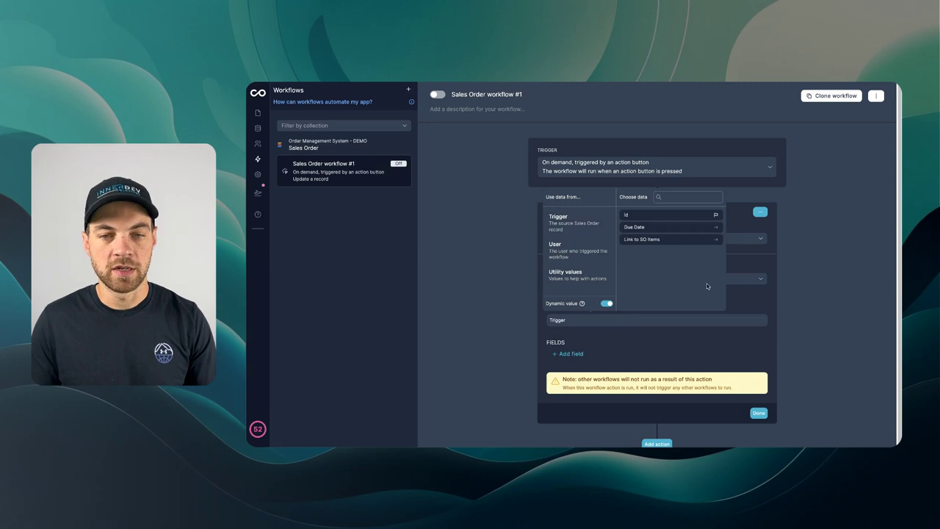
# Step: Set the updated Order Status field to Ready and add an empty second step
pyautogui.click(571, 354)
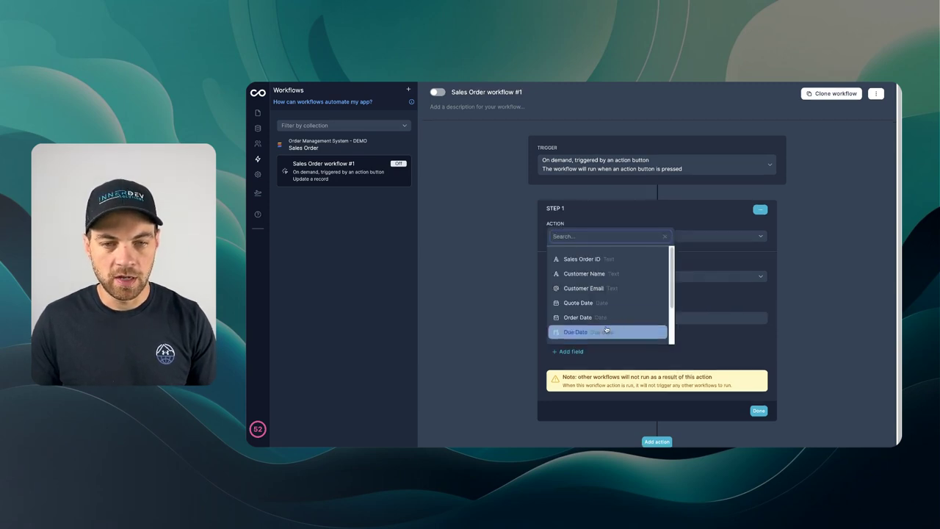
pyautogui.scroll(-1, 600, 302)
pyautogui.write('stat')
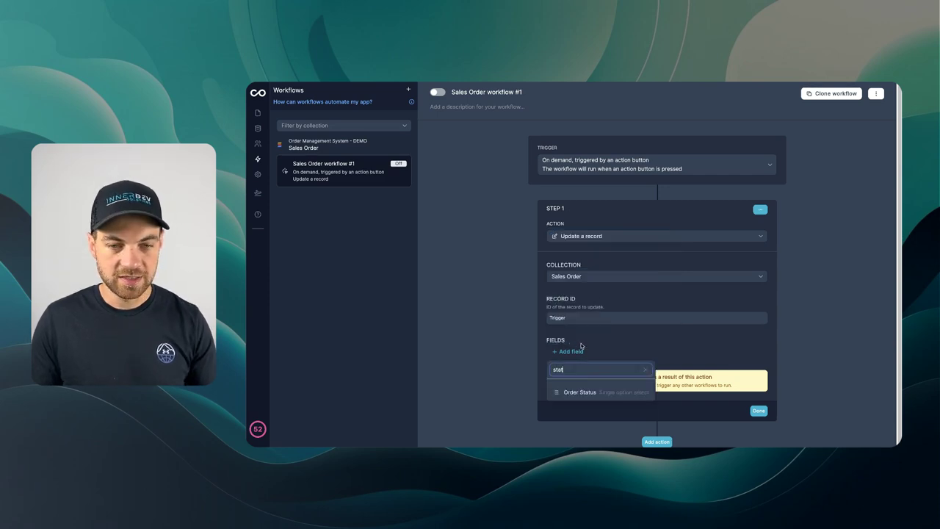
pyautogui.click(579, 391)
pyautogui.click(606, 346)
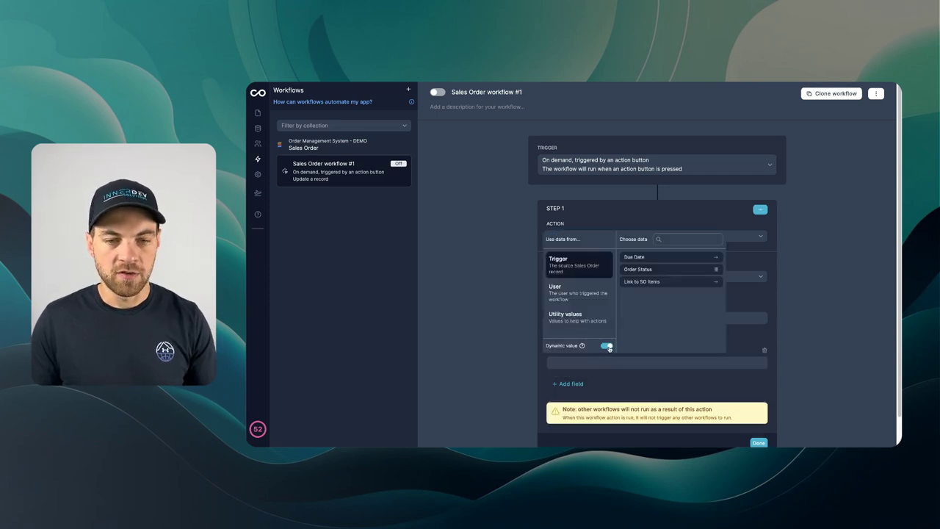
pyautogui.click(608, 347)
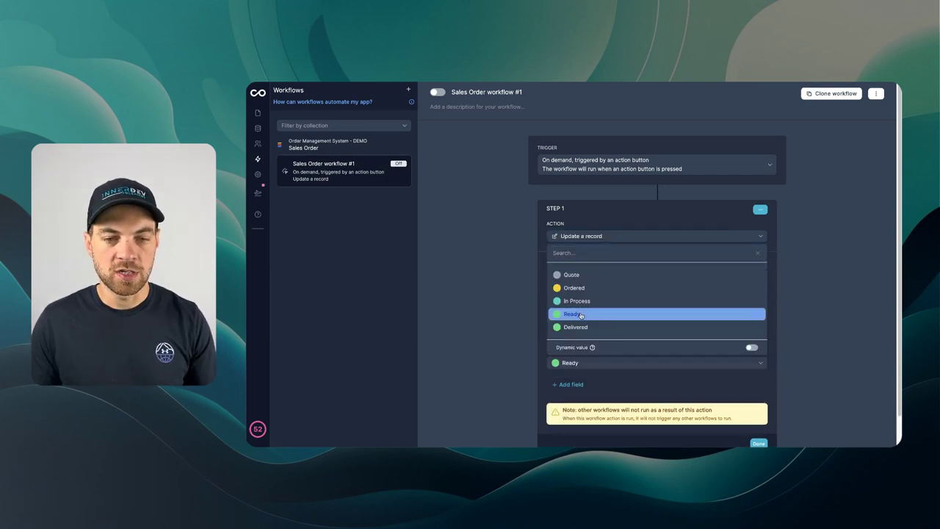
pyautogui.click(580, 314)
pyautogui.scroll(-1, 676, 382)
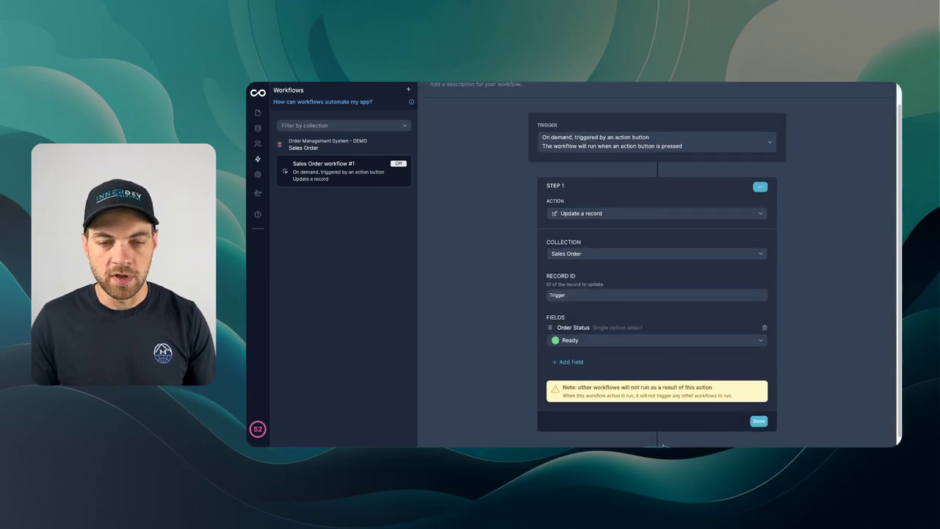
pyautogui.click(664, 441)
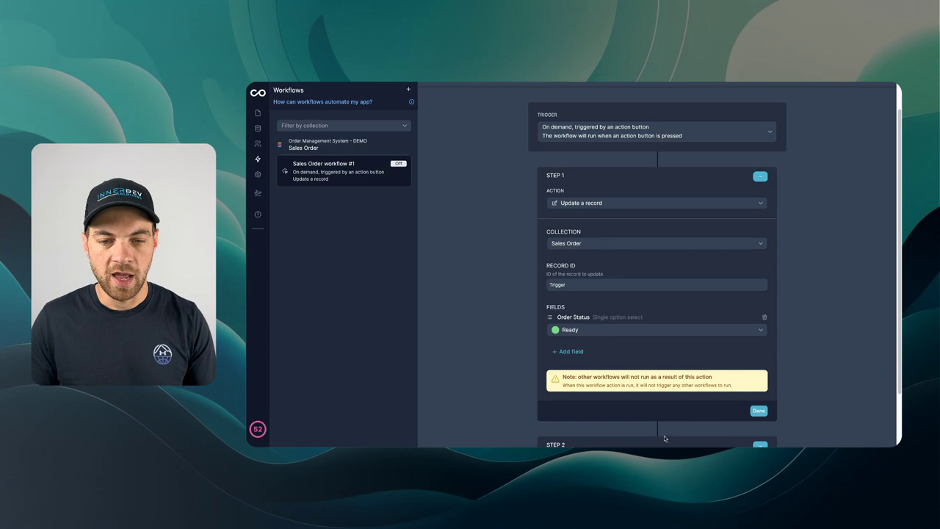
pyautogui.click(758, 410)
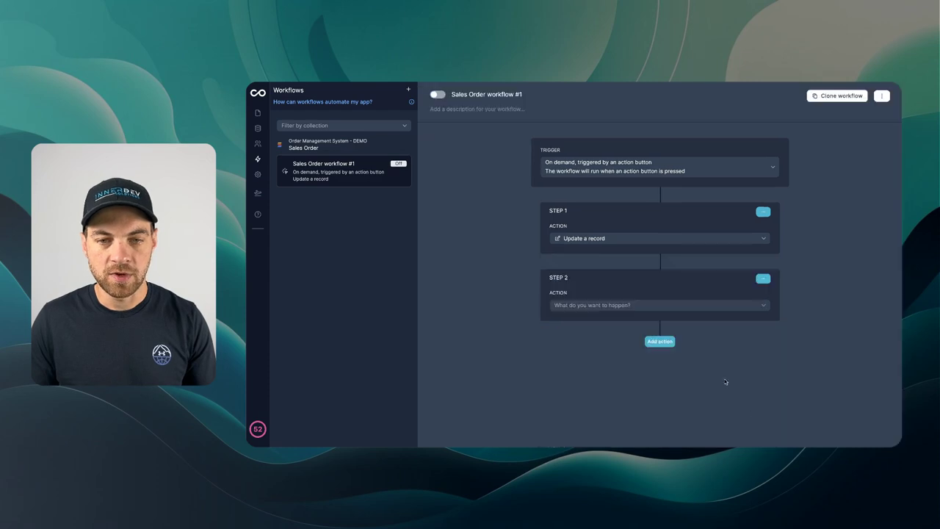
# Step: Make step 2 send an email addressed to the order's Customer Email
pyautogui.click(589, 310)
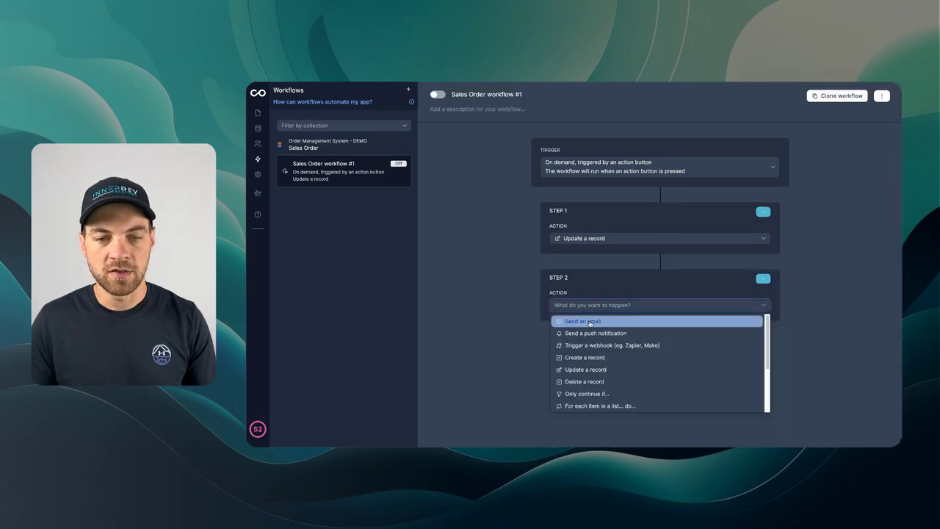
pyautogui.click(589, 321)
pyautogui.scroll(-2, 589, 321)
pyautogui.click(572, 269)
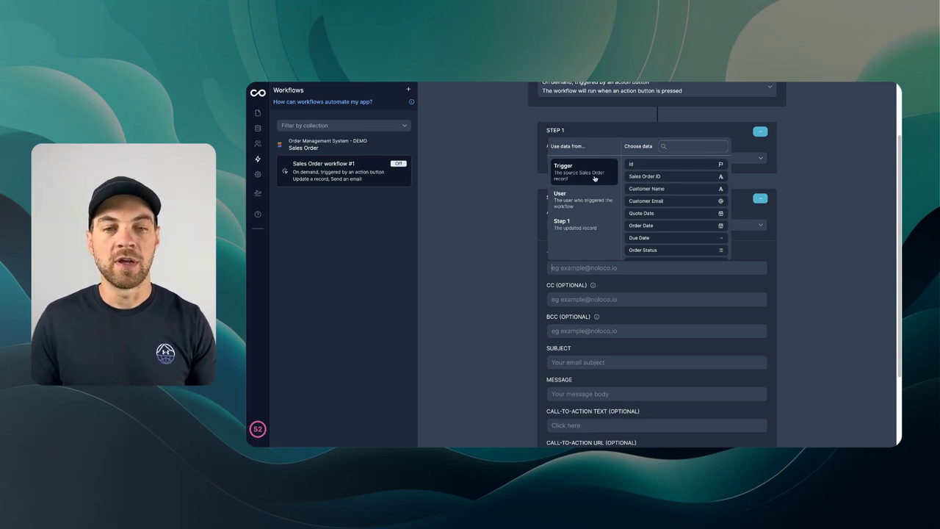
pyautogui.click(644, 202)
pyautogui.click(515, 250)
pyautogui.scroll(-3, 514, 250)
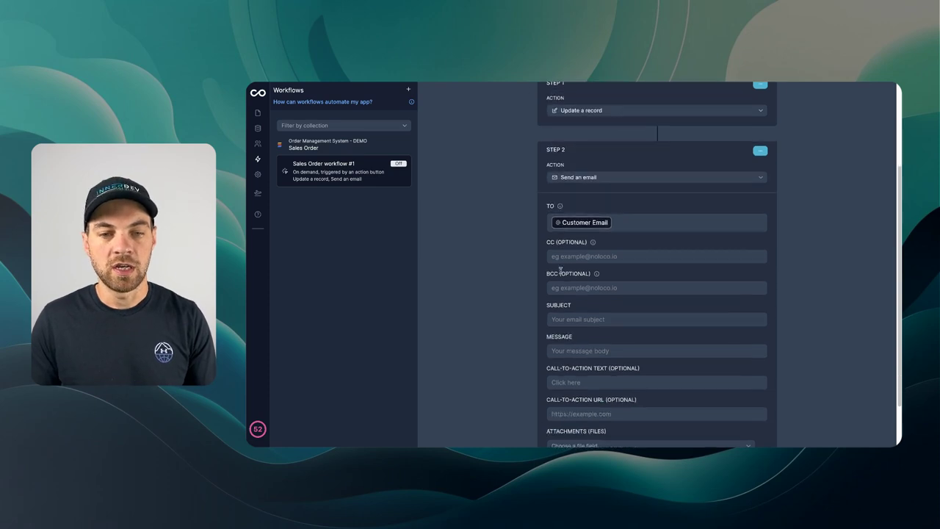
# Step: Set the subject to 'Your order is ready' plus Sales Order ID, and message 'Your order is ready'
pyautogui.click(570, 259)
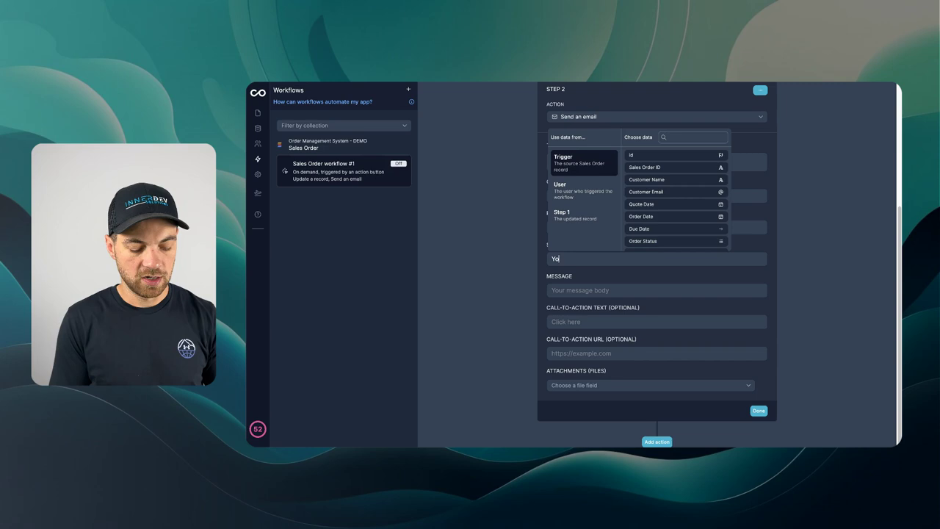
pyautogui.write('Your order is ready')
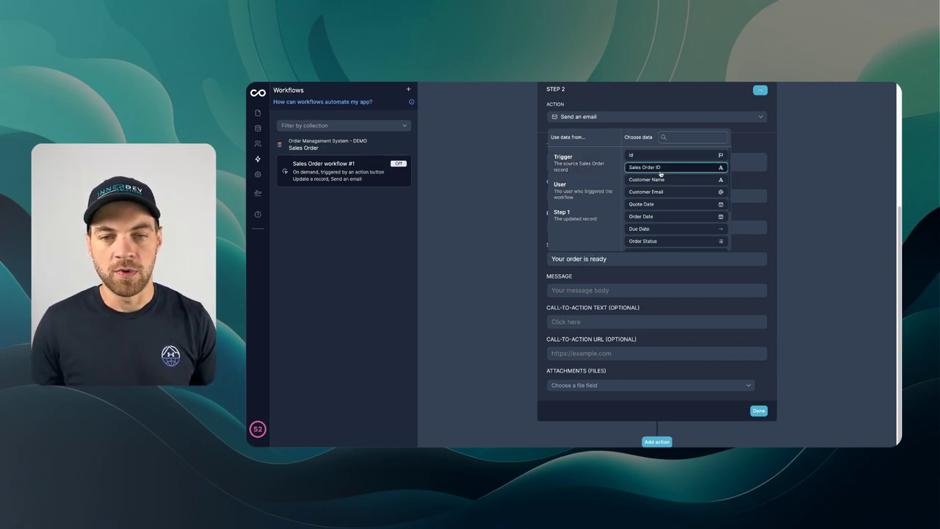
pyautogui.click(645, 167)
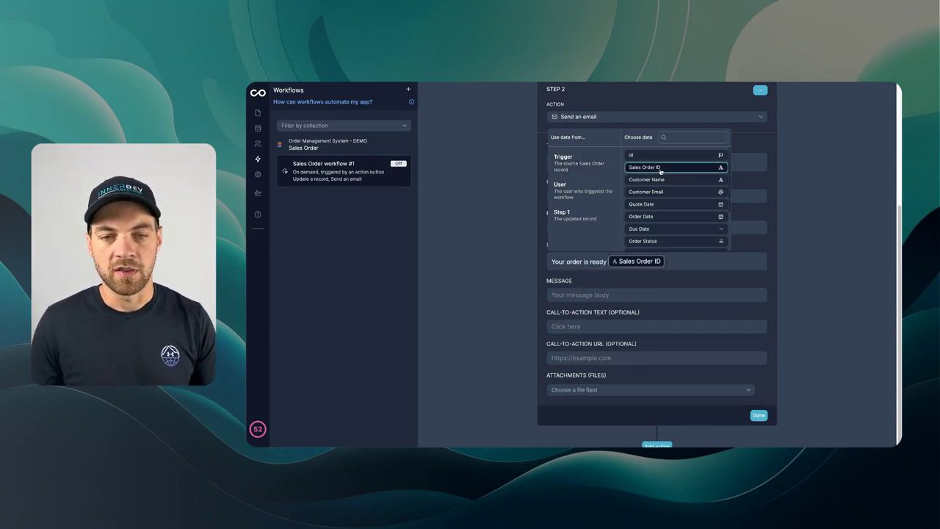
pyautogui.click(599, 297)
pyautogui.write('Your')
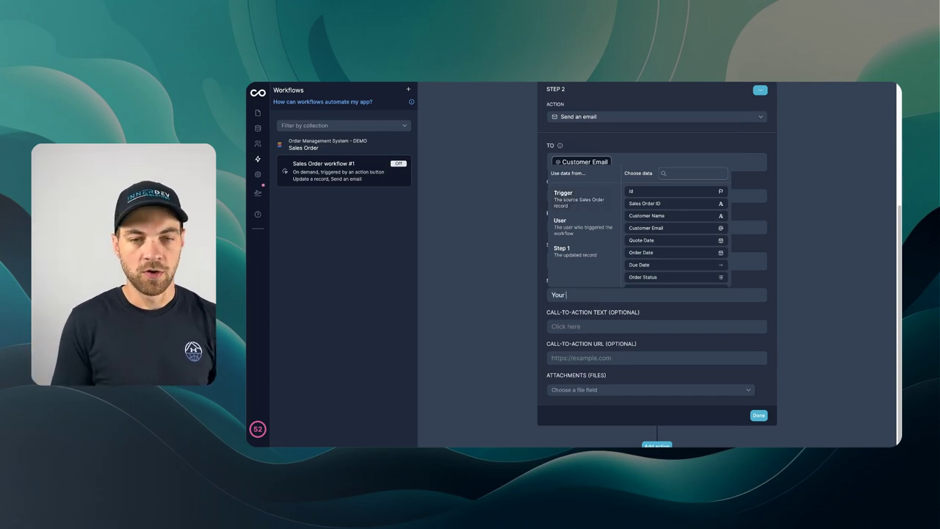
pyautogui.write(' order is ready')
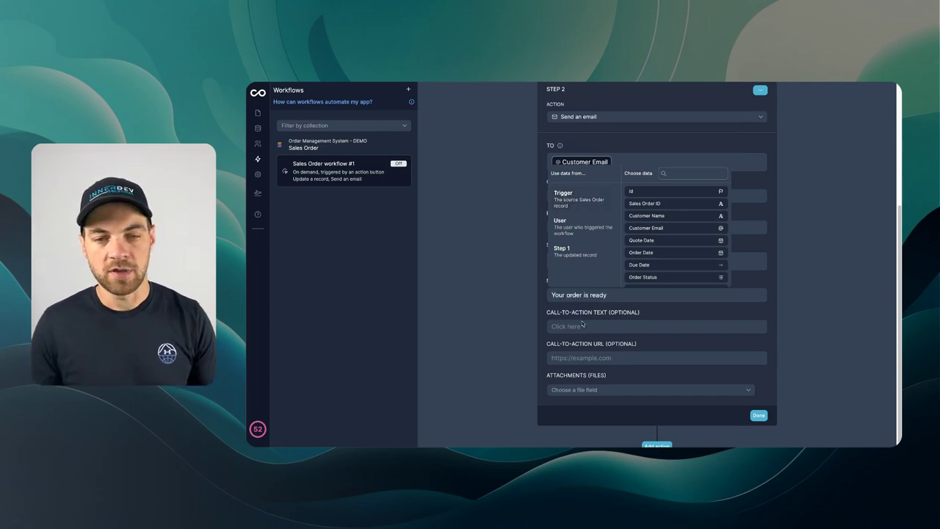
pyautogui.click(584, 324)
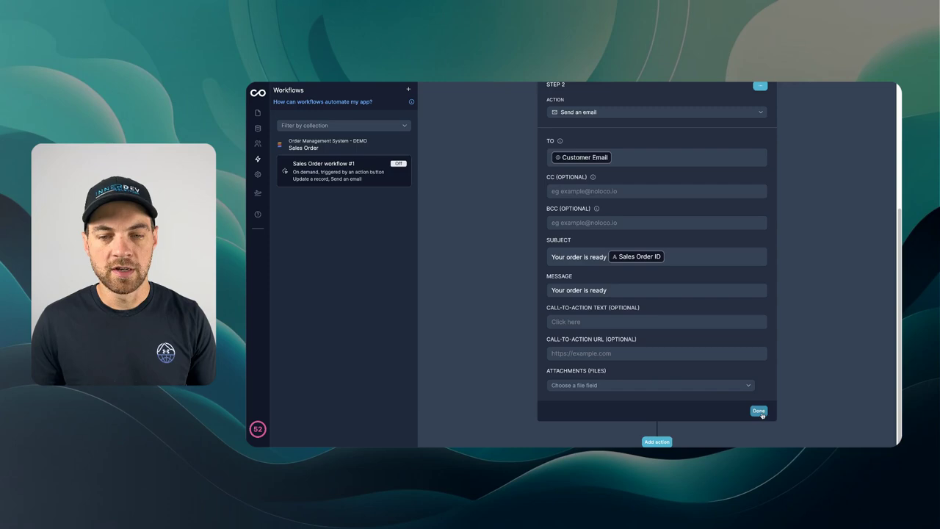
pyautogui.scroll(1, 669, 303)
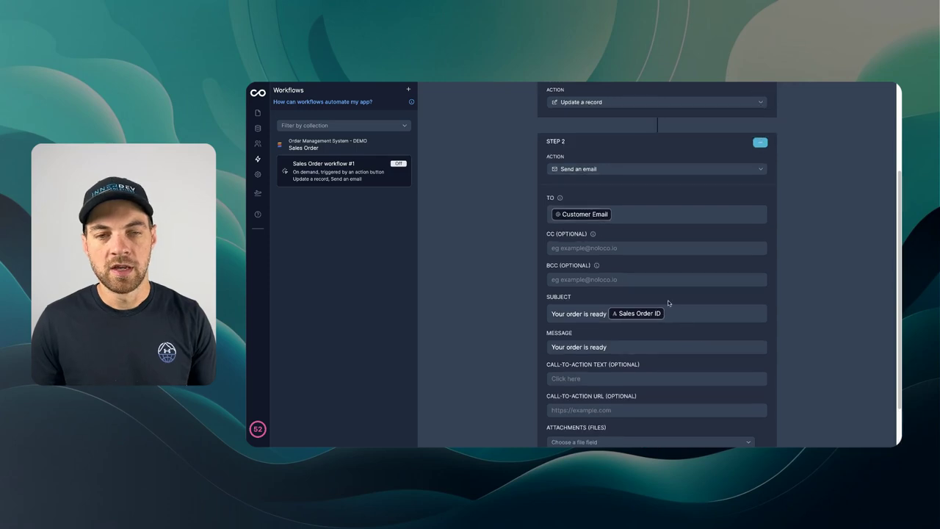
# Step: Replace the recipient with a typed test e-mail address and finish the email step
pyautogui.click(638, 219)
pyautogui.press('BackSpace')
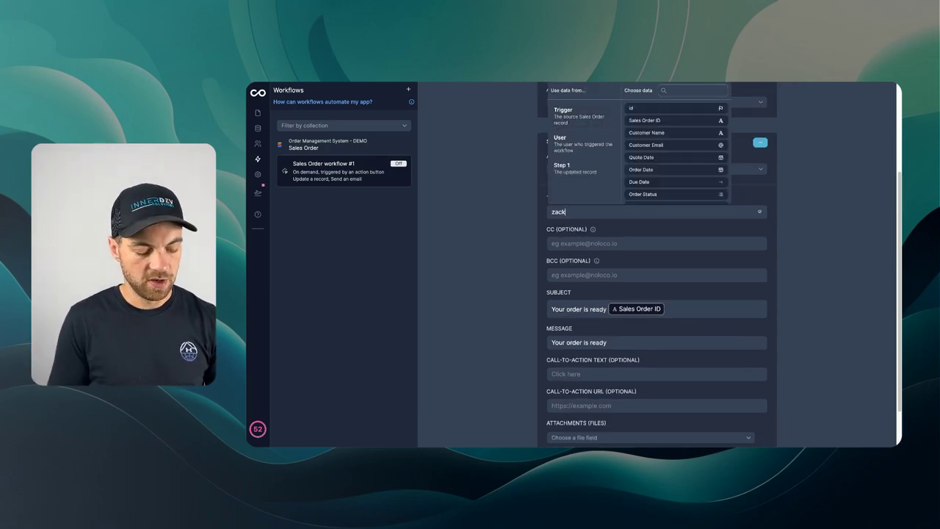
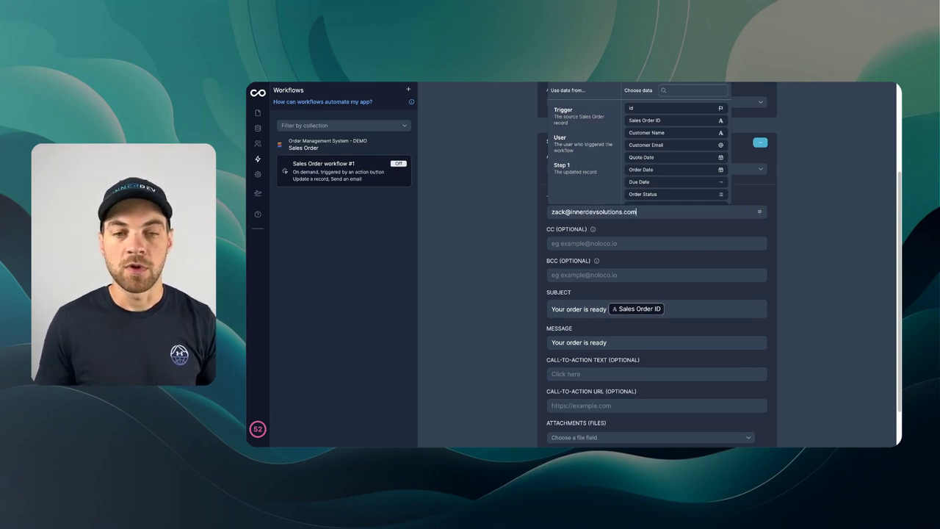
pyautogui.click(672, 222)
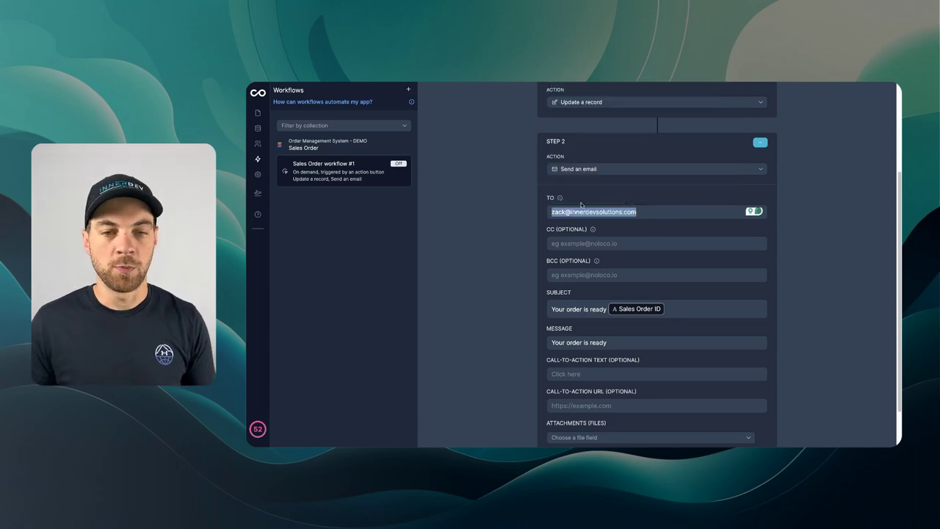
pyautogui.scroll(-1, 599, 224)
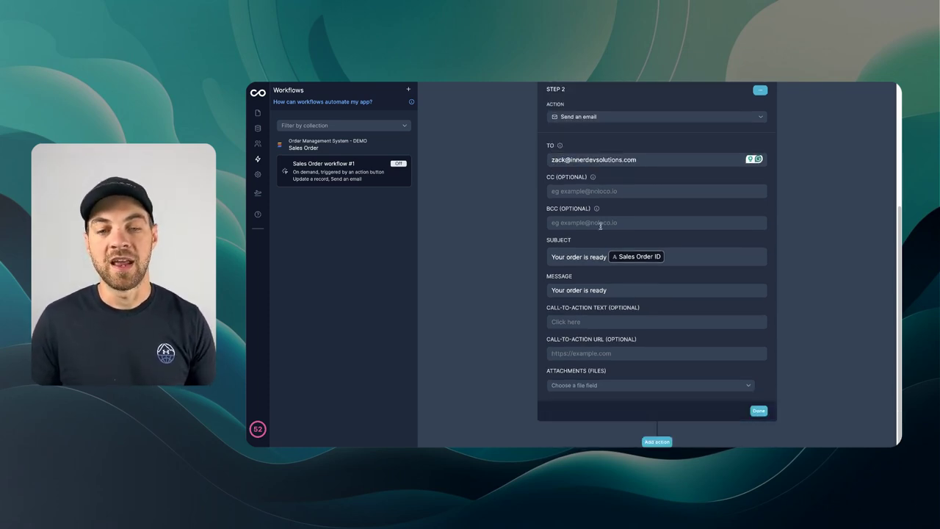
pyautogui.click(759, 411)
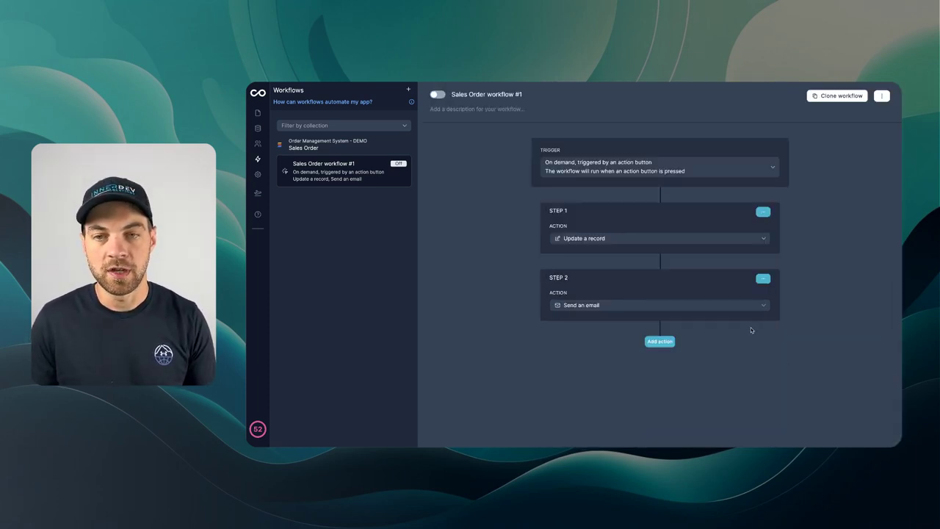
# Step: Rename the workflow to 'Order Ready > Send Email (button)' and switch it on
pyautogui.doubleClick(474, 95)
pyautogui.hotkey('ctrl', 'a')
pyautogui.write('Order Rea')
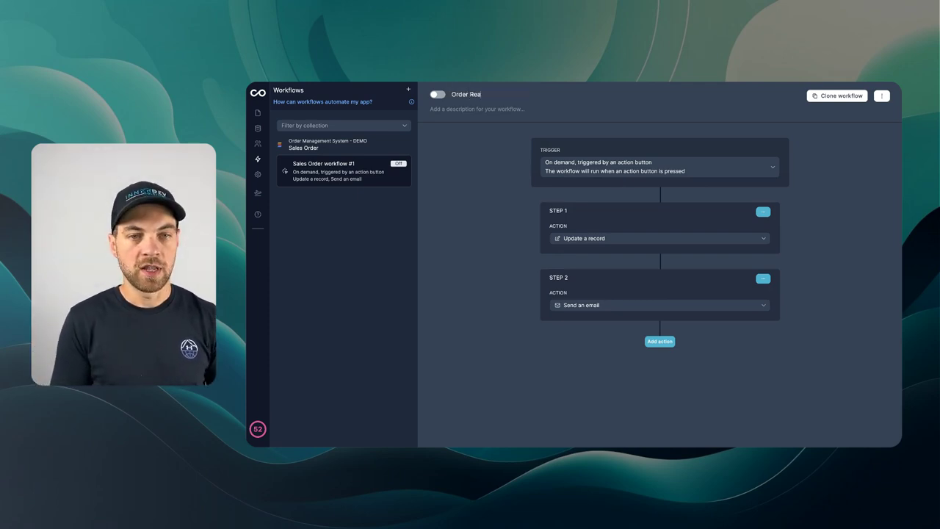
pyautogui.write('dy > Send Email (button)')
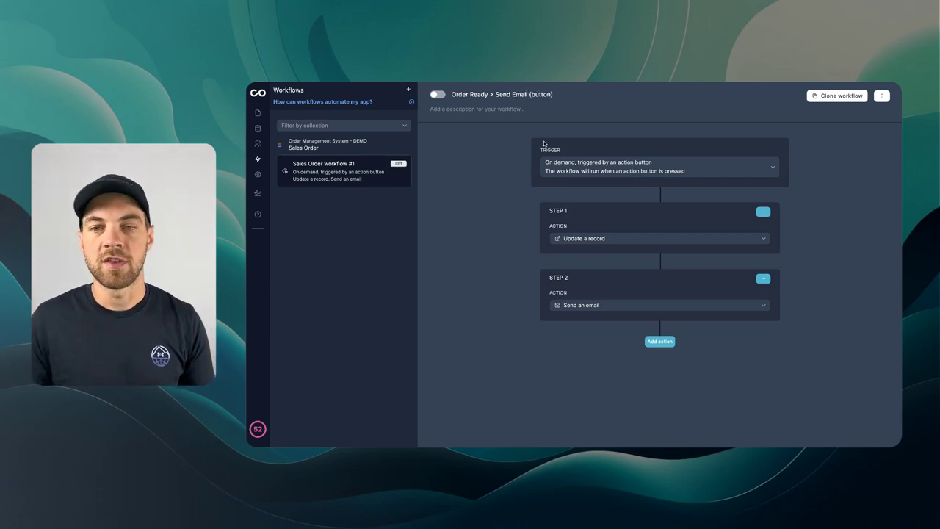
pyautogui.click(515, 205)
pyautogui.click(438, 96)
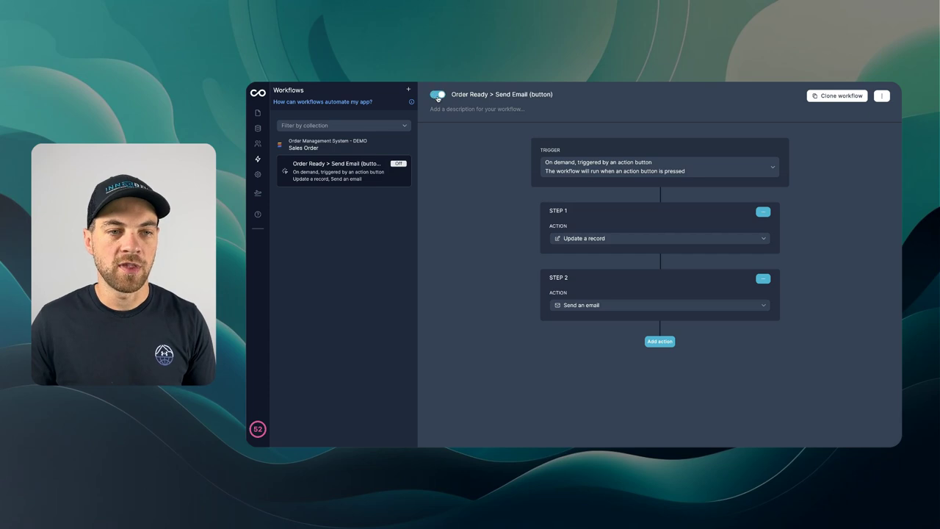
# Step: Open a sales order record in edit mode and bring up the Order Ready button's settings
pyautogui.click(257, 113)
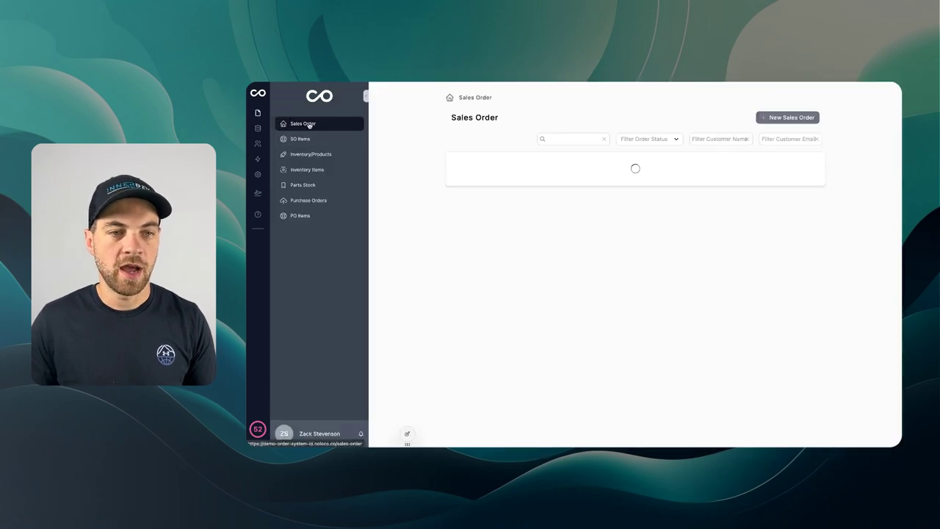
pyautogui.click(563, 171)
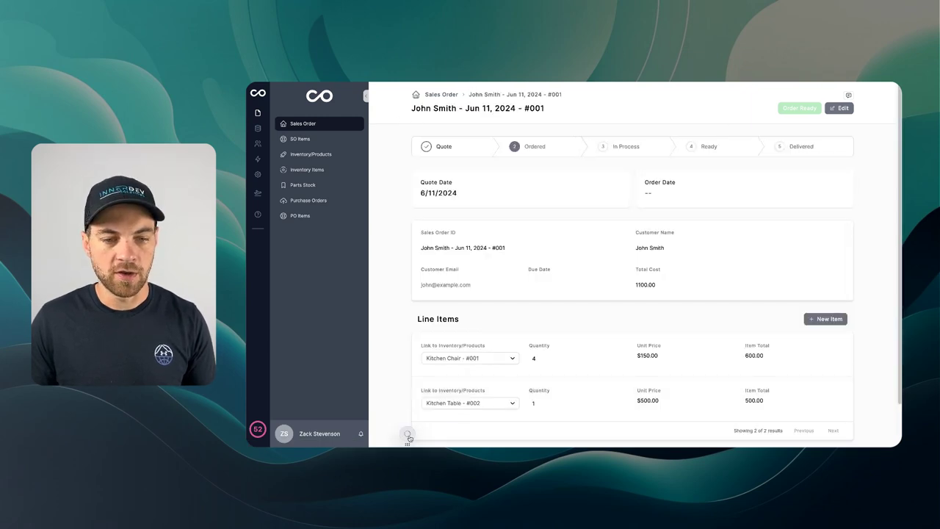
pyautogui.click(407, 435)
pyautogui.scroll(-1, 835, 254)
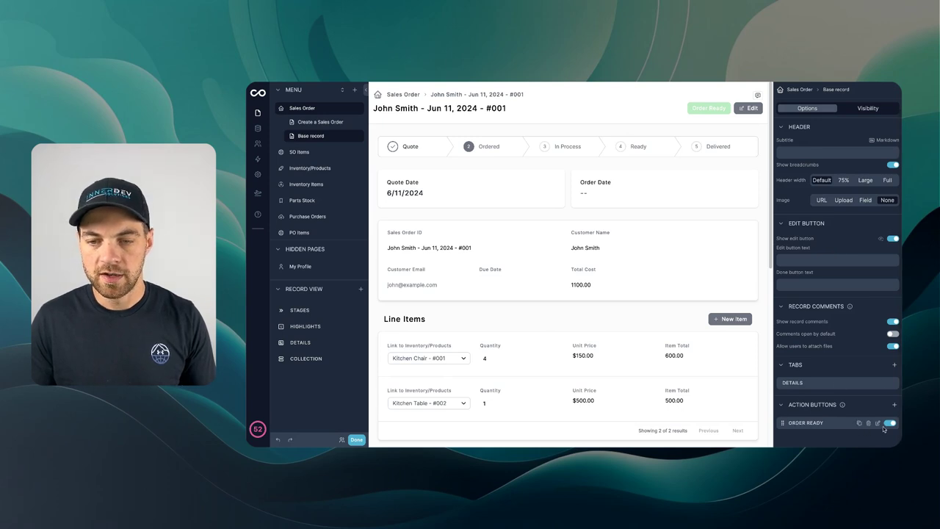
pyautogui.click(877, 423)
# Step: Add a button action running the 'Order Ready > Send Email (button)' on-demand workflow
pyautogui.click(894, 308)
pyautogui.click(838, 339)
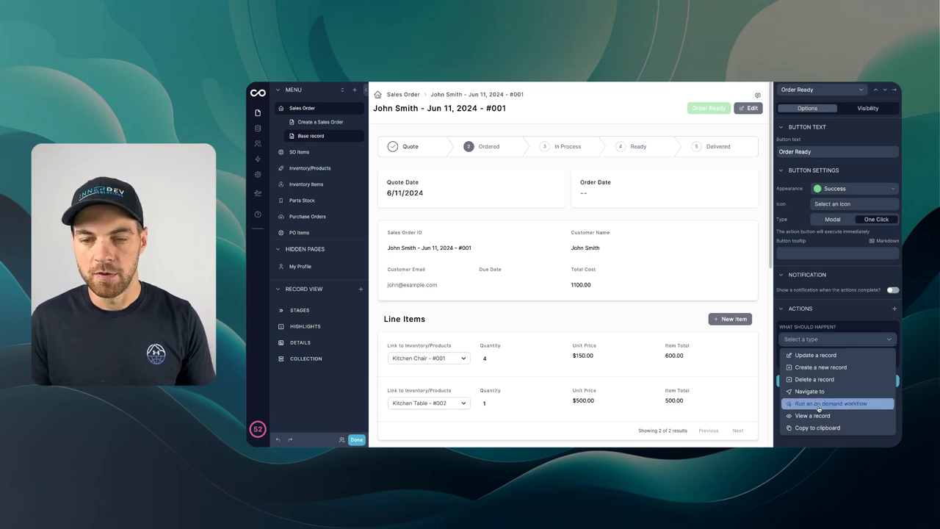
pyautogui.click(817, 406)
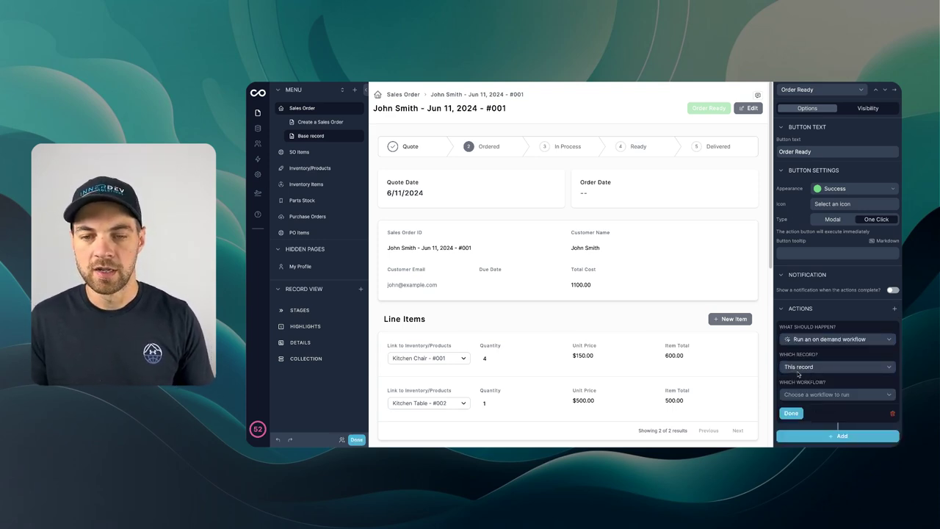
pyautogui.click(819, 396)
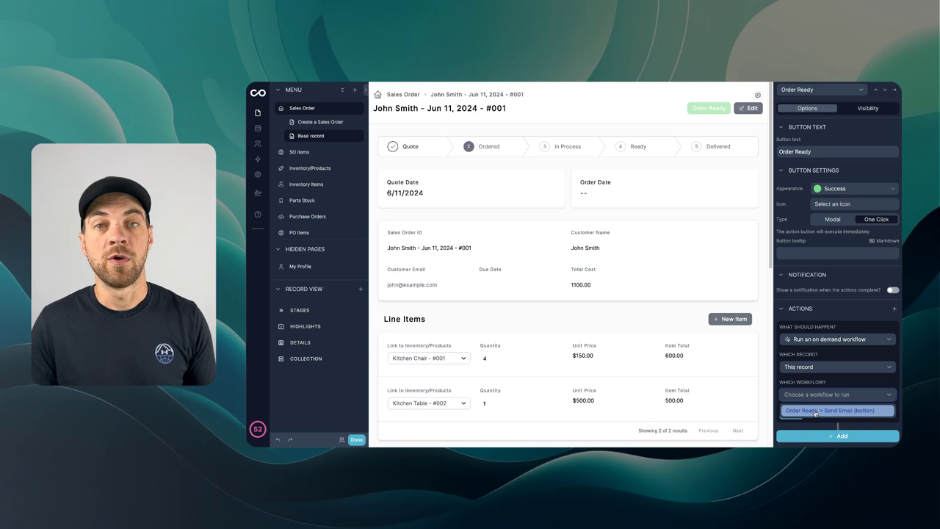
pyautogui.click(815, 411)
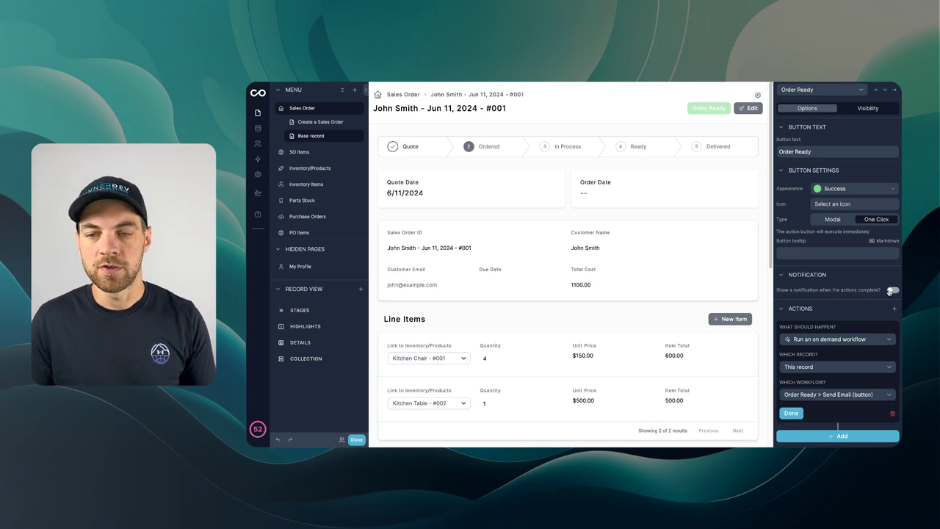
# Step: Turn on a completion notification for the button and exit the editor
pyautogui.click(891, 291)
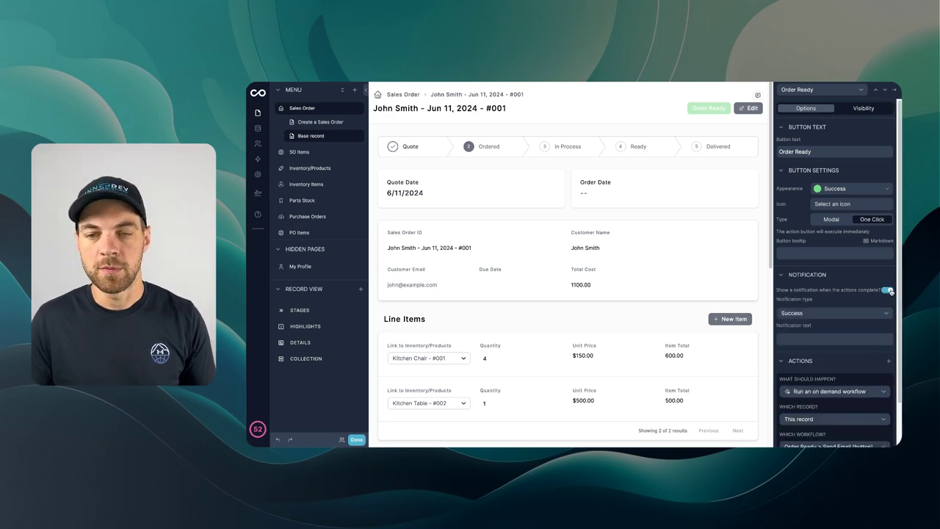
pyautogui.click(801, 339)
pyautogui.click(874, 322)
pyautogui.scroll(-2, 867, 345)
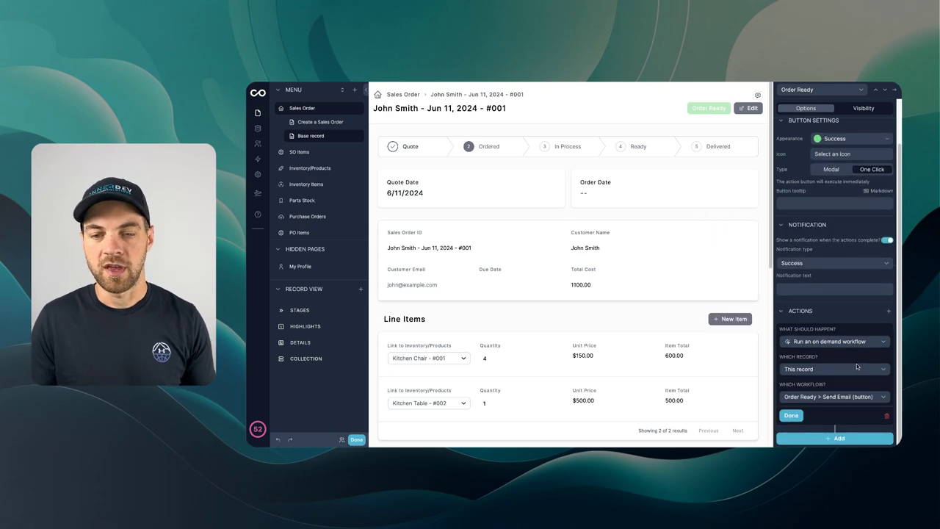
pyautogui.scroll(2, 843, 337)
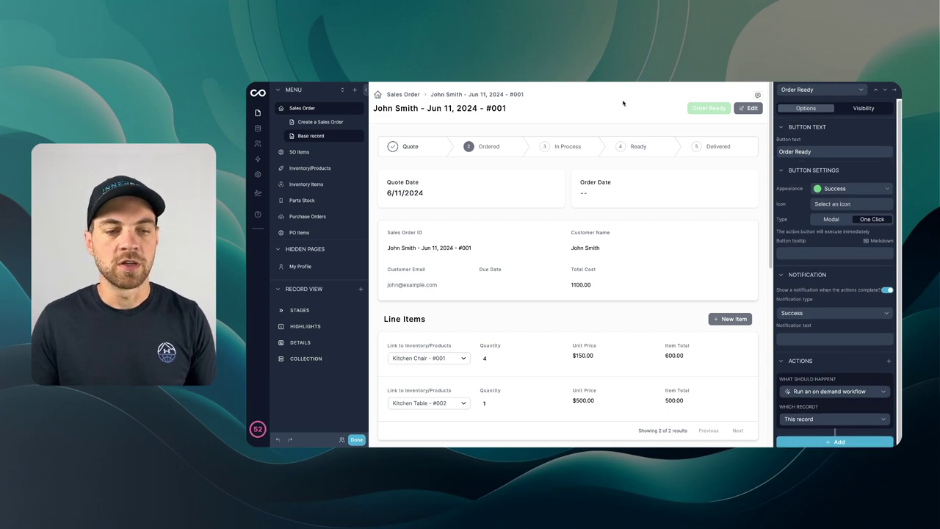
pyautogui.click(356, 440)
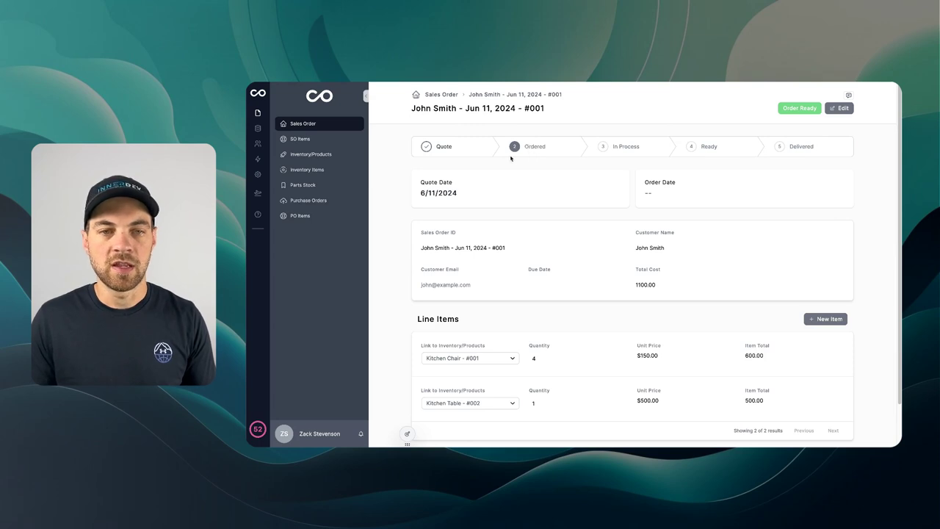
pyautogui.doubleClick(537, 108)
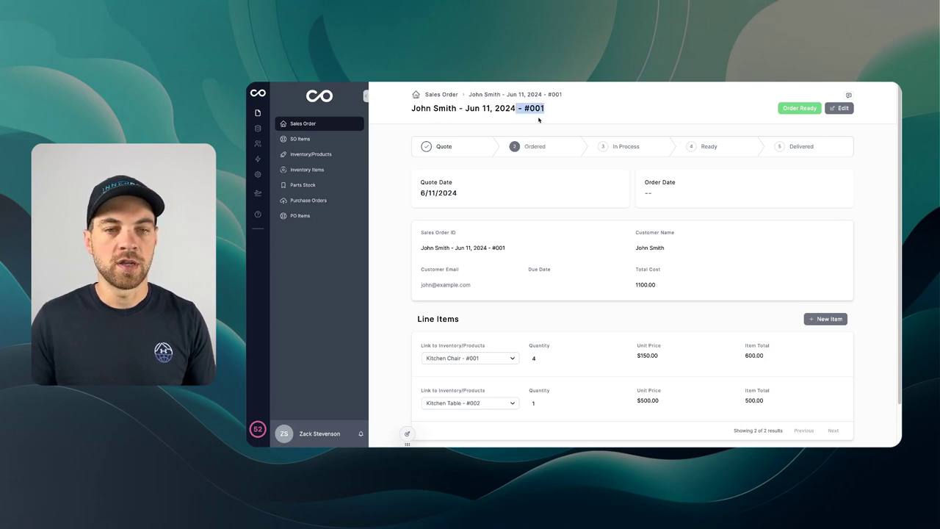
pyautogui.click(540, 127)
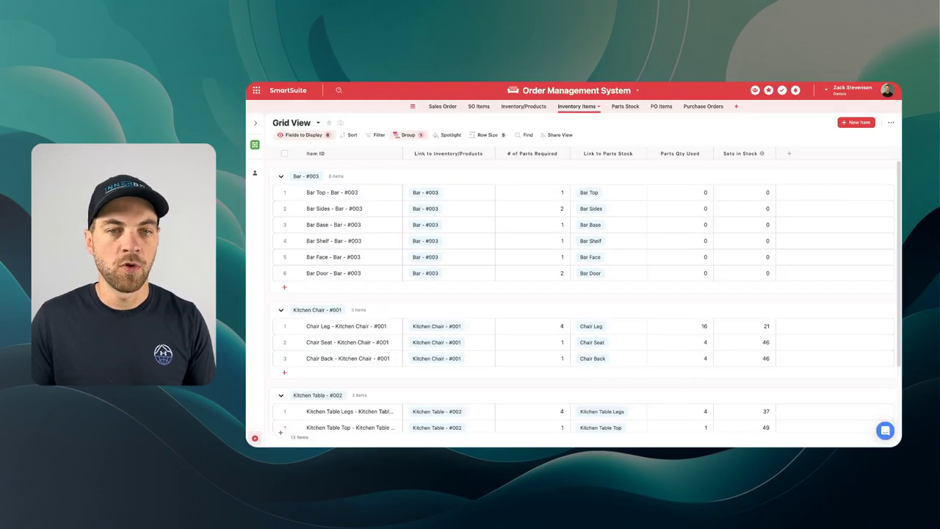
# Step: Show the Sales Order table in SmartSuite's Order Management System
pyautogui.click(443, 106)
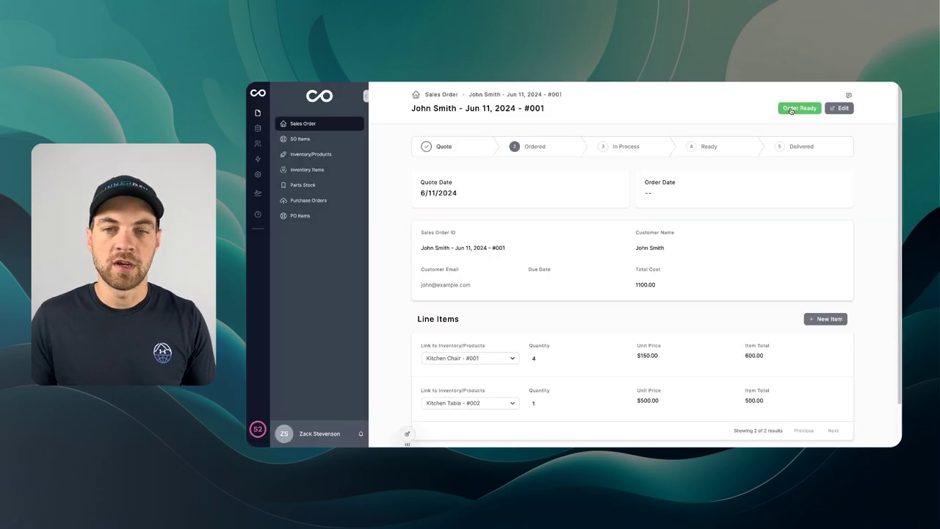
# Step: Mark order #001 ready, then confirm SmartSuite shows it as Ready while the other order stays at Quote
pyautogui.click(791, 109)
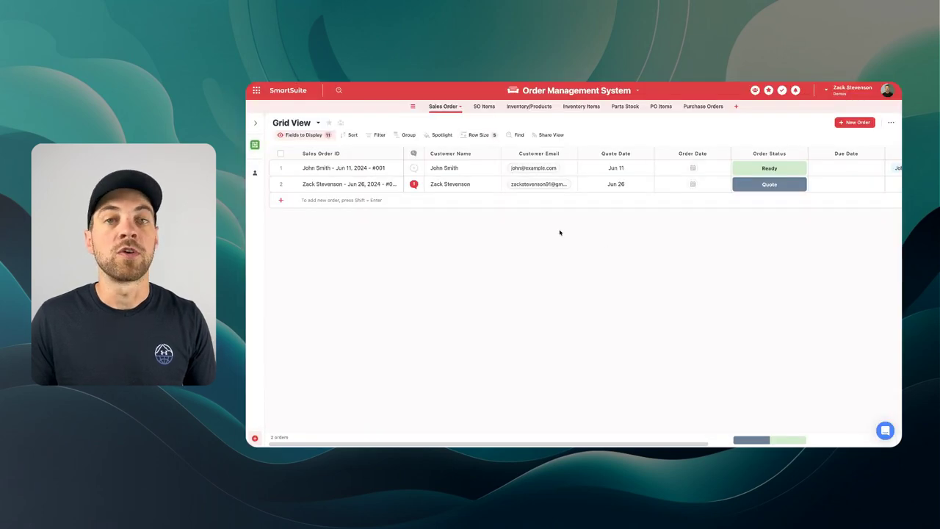
pyautogui.click(761, 186)
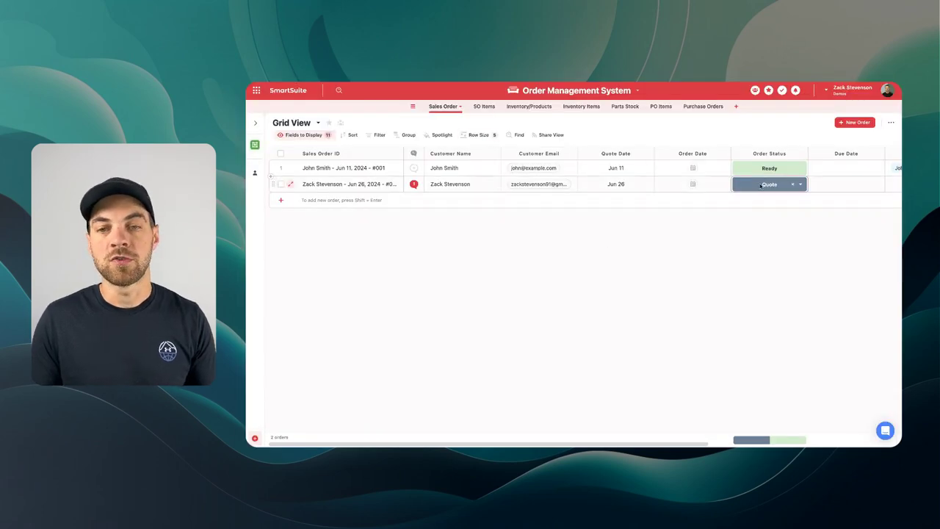
pyautogui.click(769, 168)
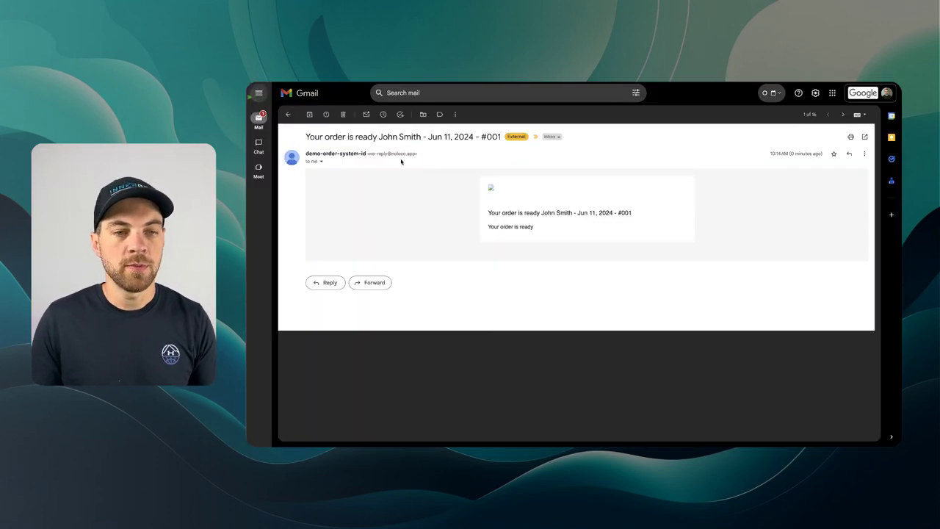
pyautogui.moveTo(307, 137); pyautogui.dragTo(475, 154)
pyautogui.click(474, 153)
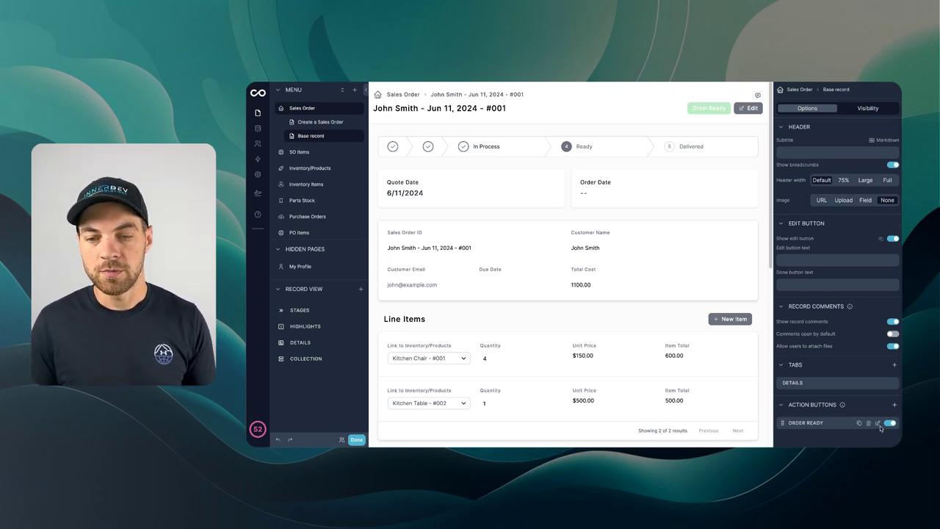
# Step: Start a custom visibility rule on the Order Ready button based on the Sales Order's Order Status
pyautogui.click(879, 424)
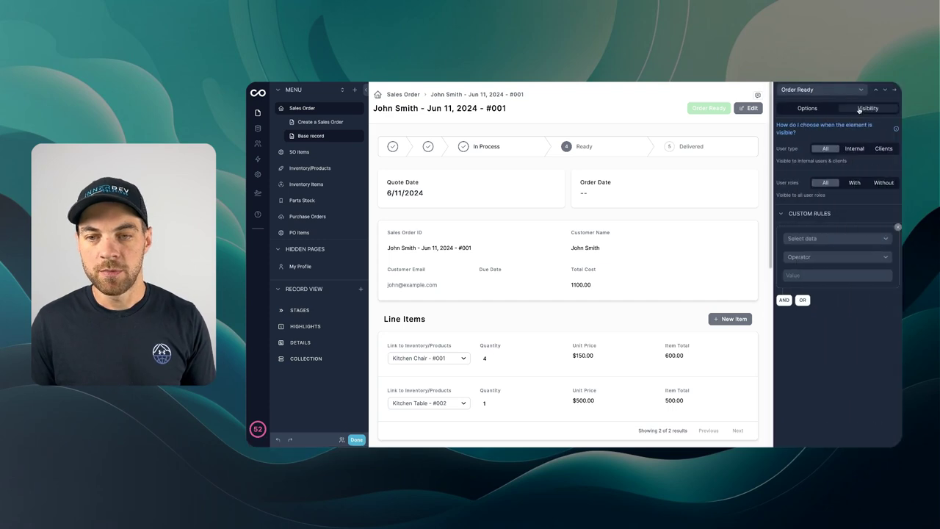
pyautogui.click(808, 240)
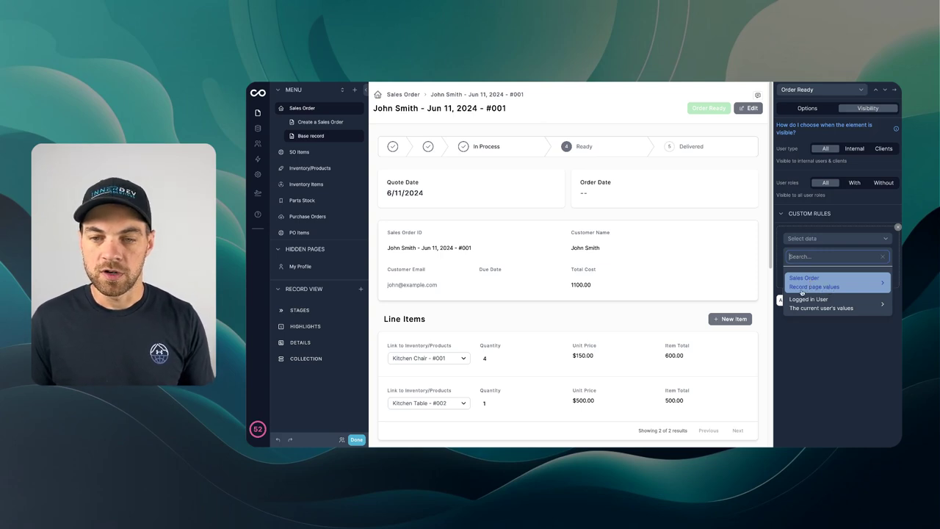
pyautogui.click(839, 286)
pyautogui.scroll(-2, 747, 287)
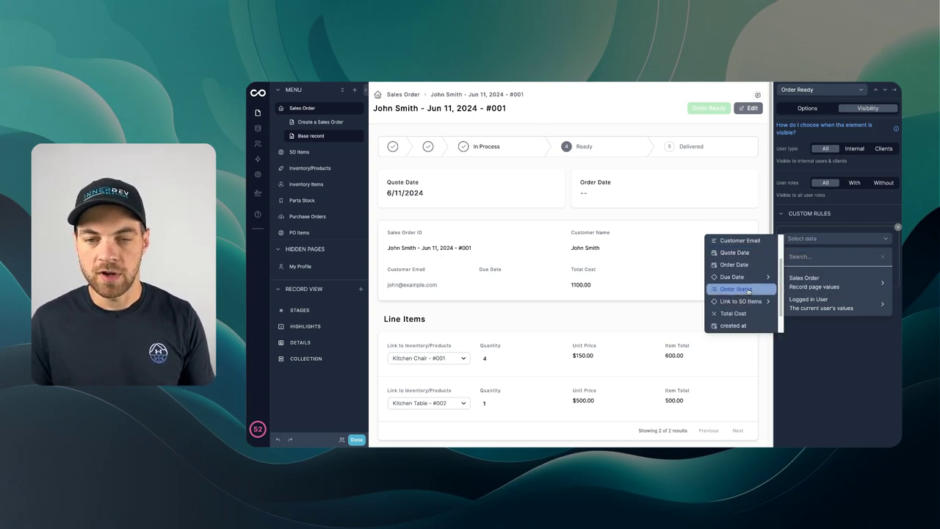
pyautogui.click(747, 290)
# Step: Make the rule 'Is not one of' the fixed value Delivered, then exit the editor
pyautogui.click(813, 257)
pyautogui.click(814, 280)
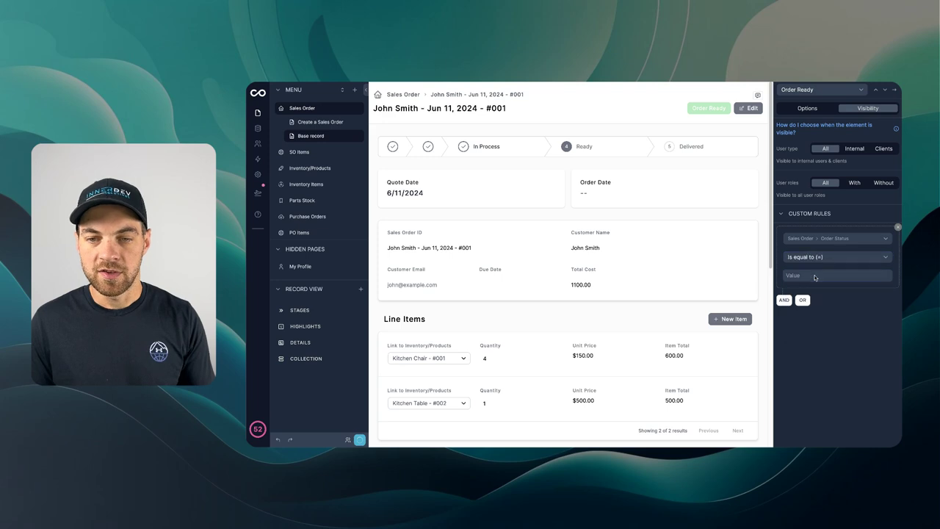
pyautogui.click(808, 278)
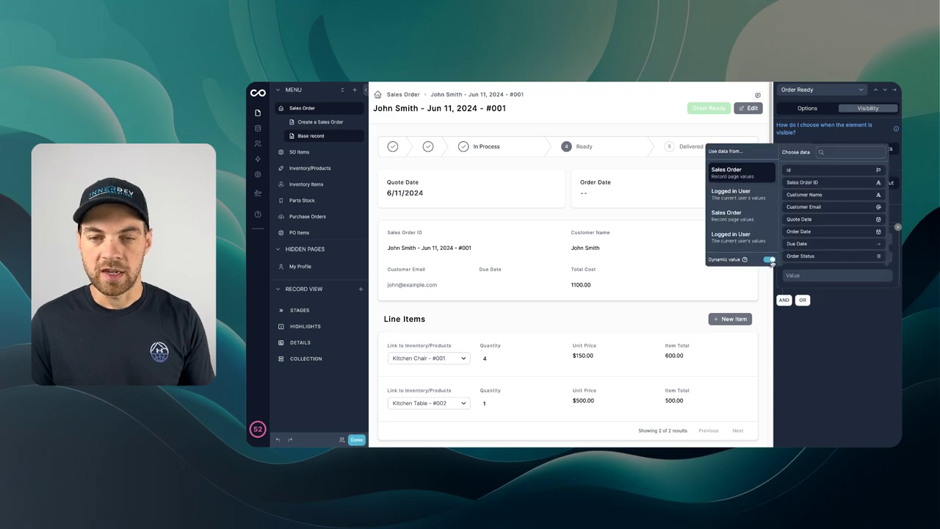
pyautogui.click(770, 260)
pyautogui.click(818, 240)
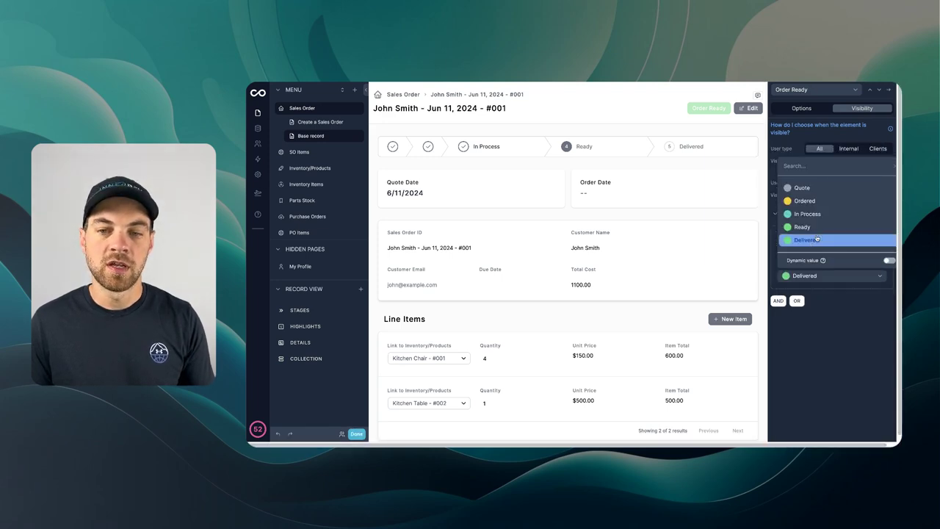
pyautogui.click(834, 257)
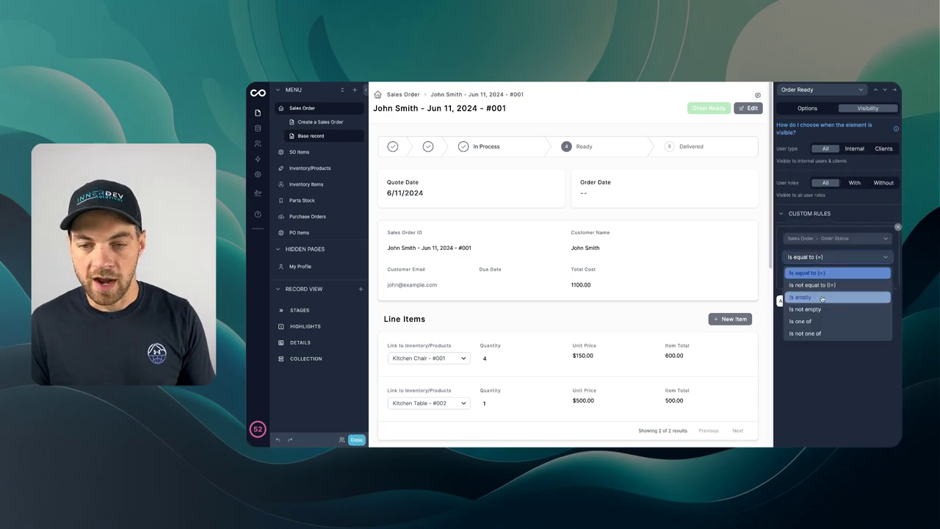
pyautogui.click(817, 335)
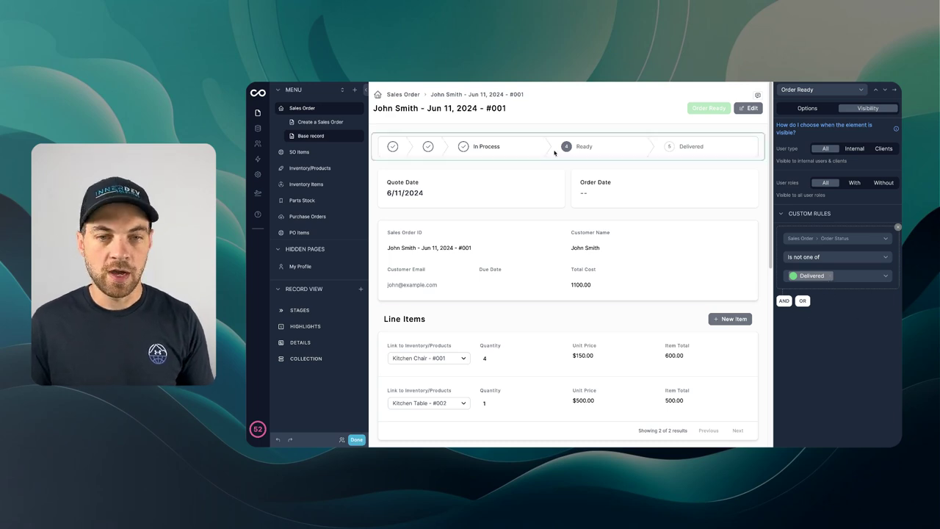
pyautogui.click(357, 439)
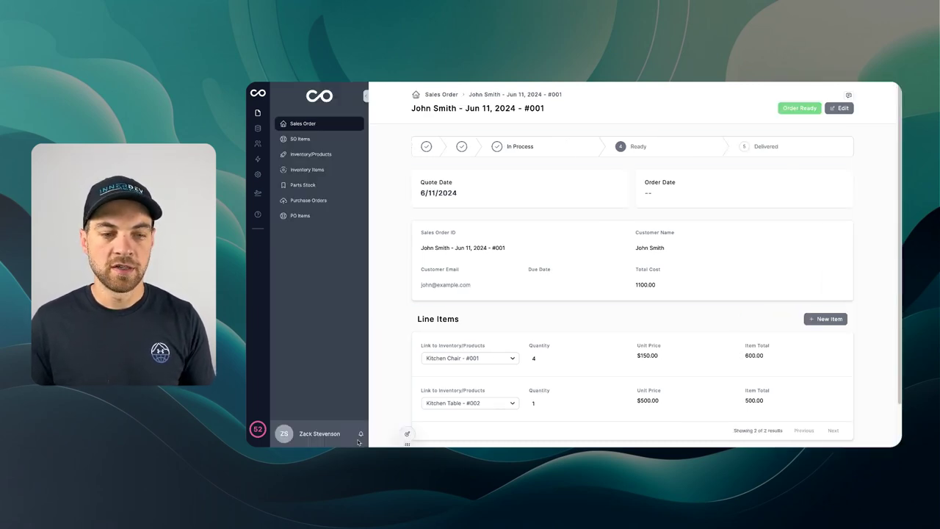
# Step: Move order #001 to the Delivered stage in the progress stepper
pyautogui.click(745, 147)
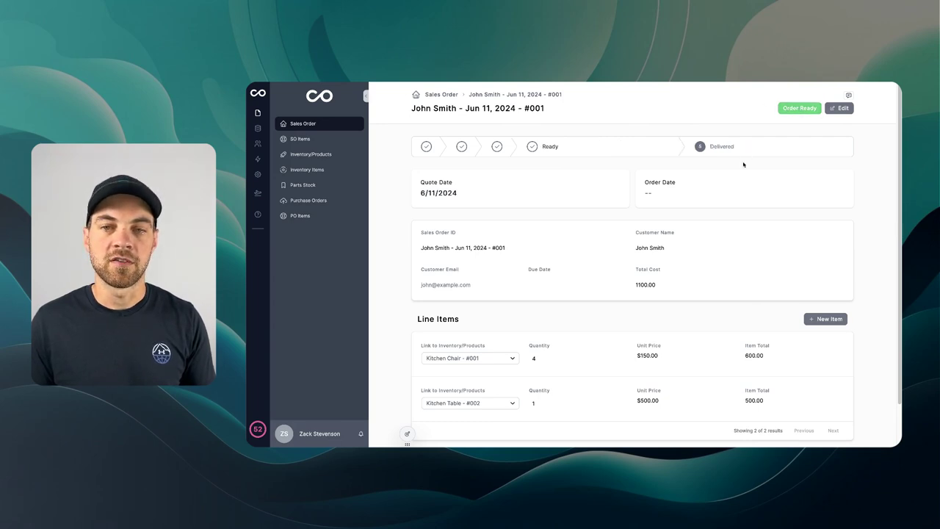
pyautogui.click(787, 105)
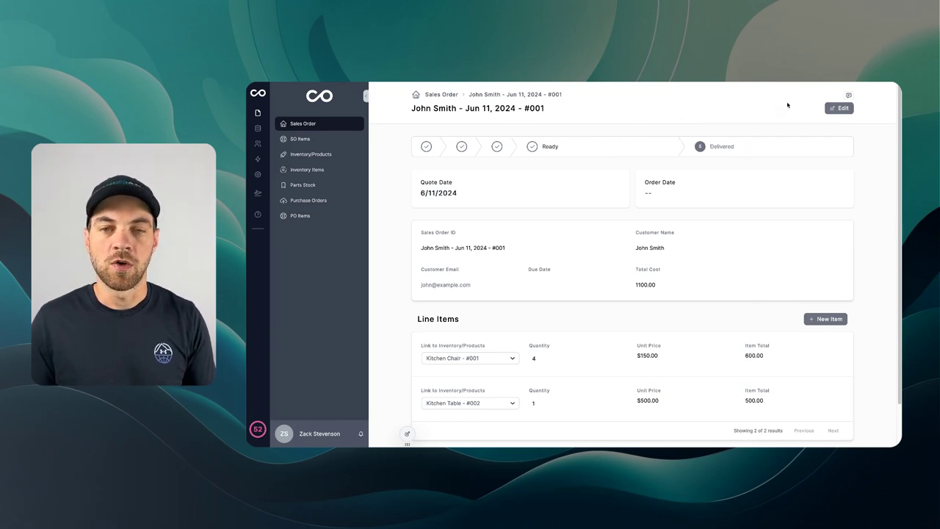